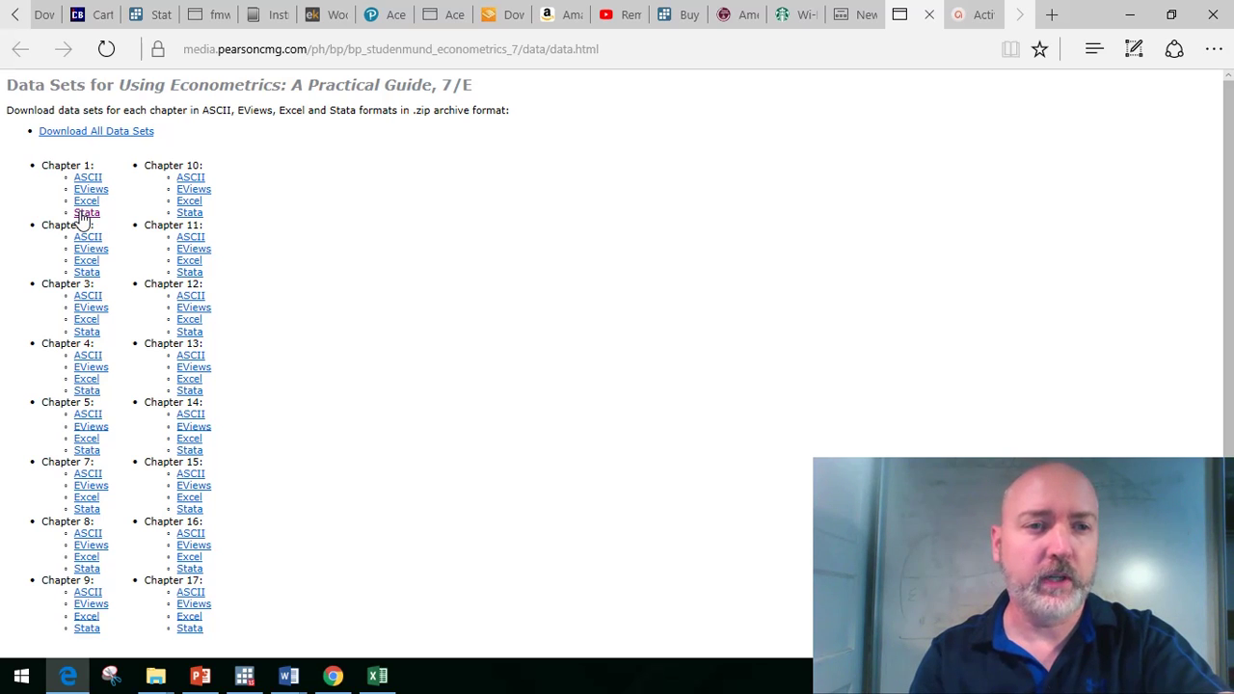
- Download the Chapter 1 Stata data set Ch01Stata.zip in Edge and open the archive
left_click(84, 213)
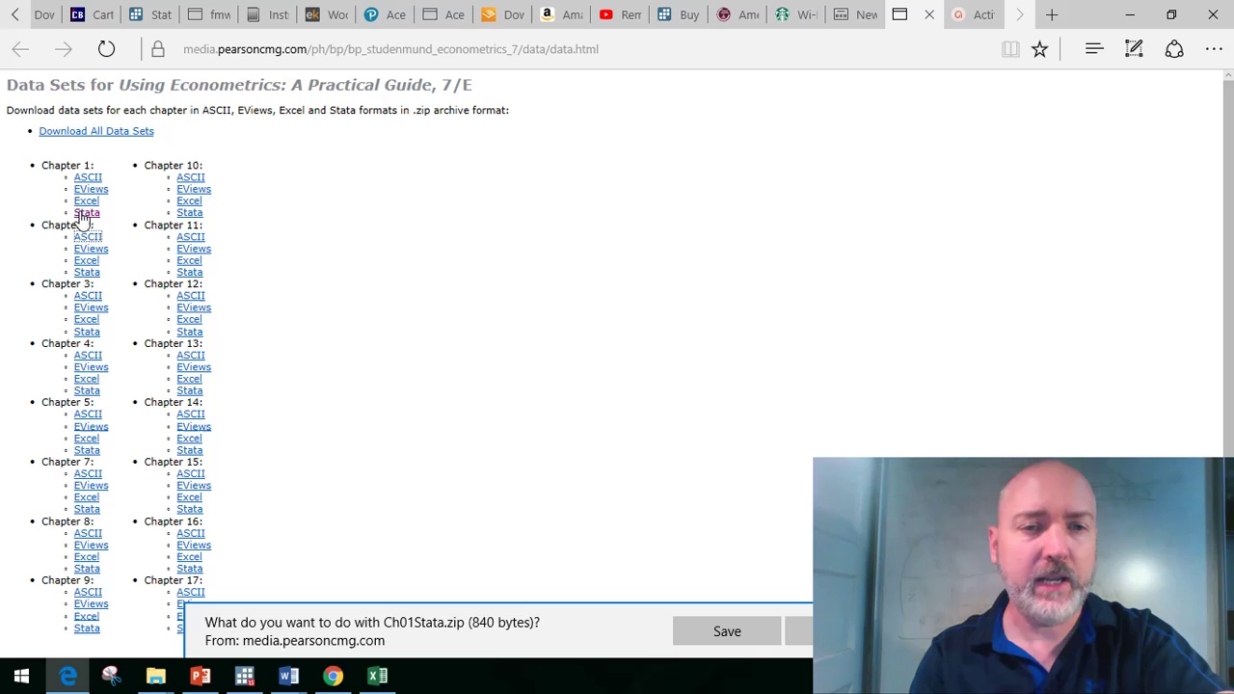
left_click(721, 631)
left_click(718, 631)
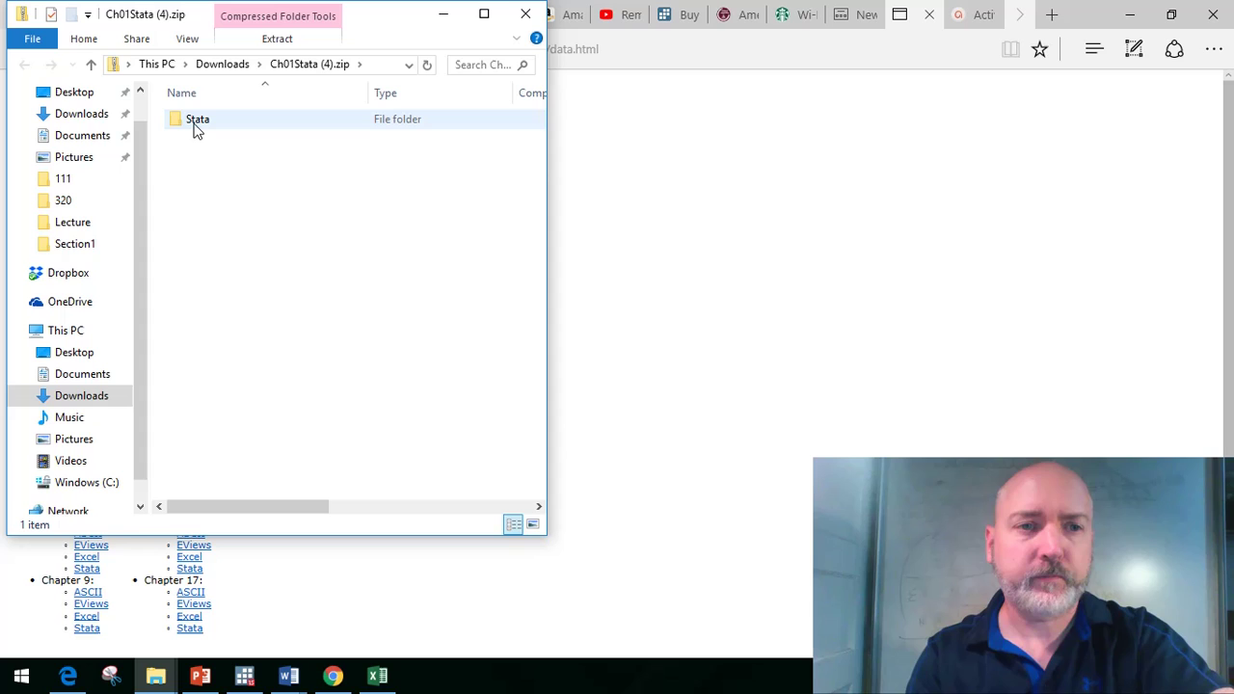
- Open HTWT1.dta from the zip's Stata folder so X and Y load into Stata
double_click(196, 128)
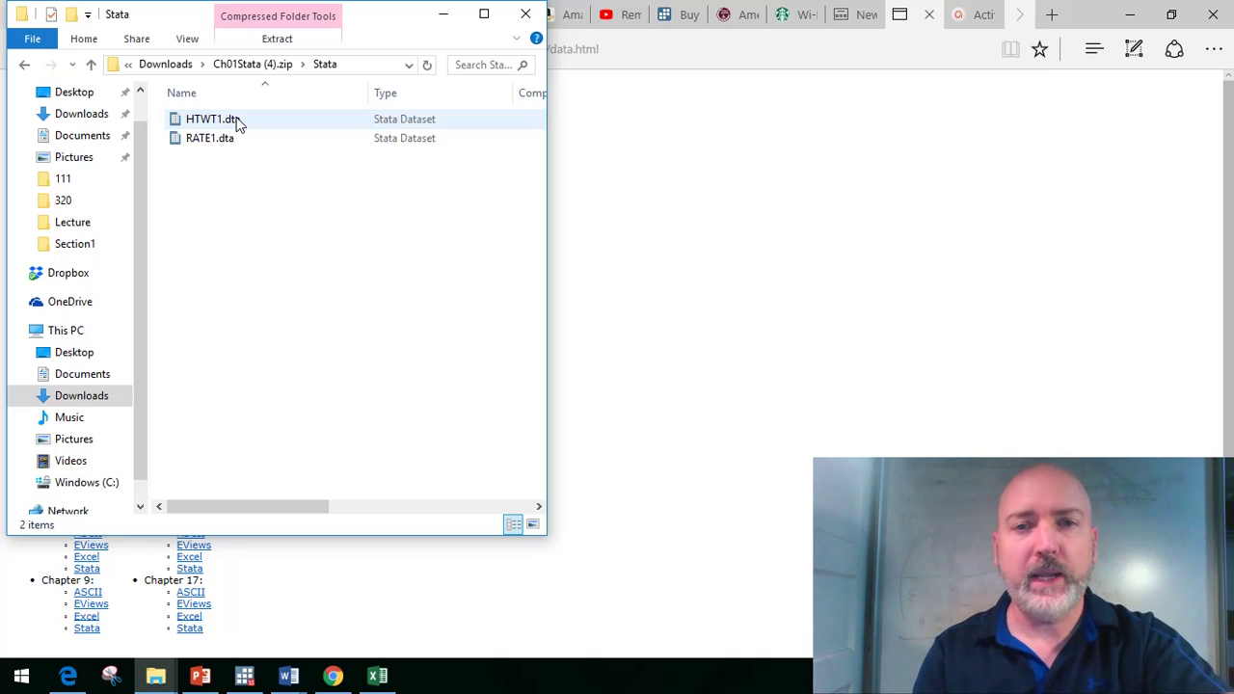
double_click(238, 120)
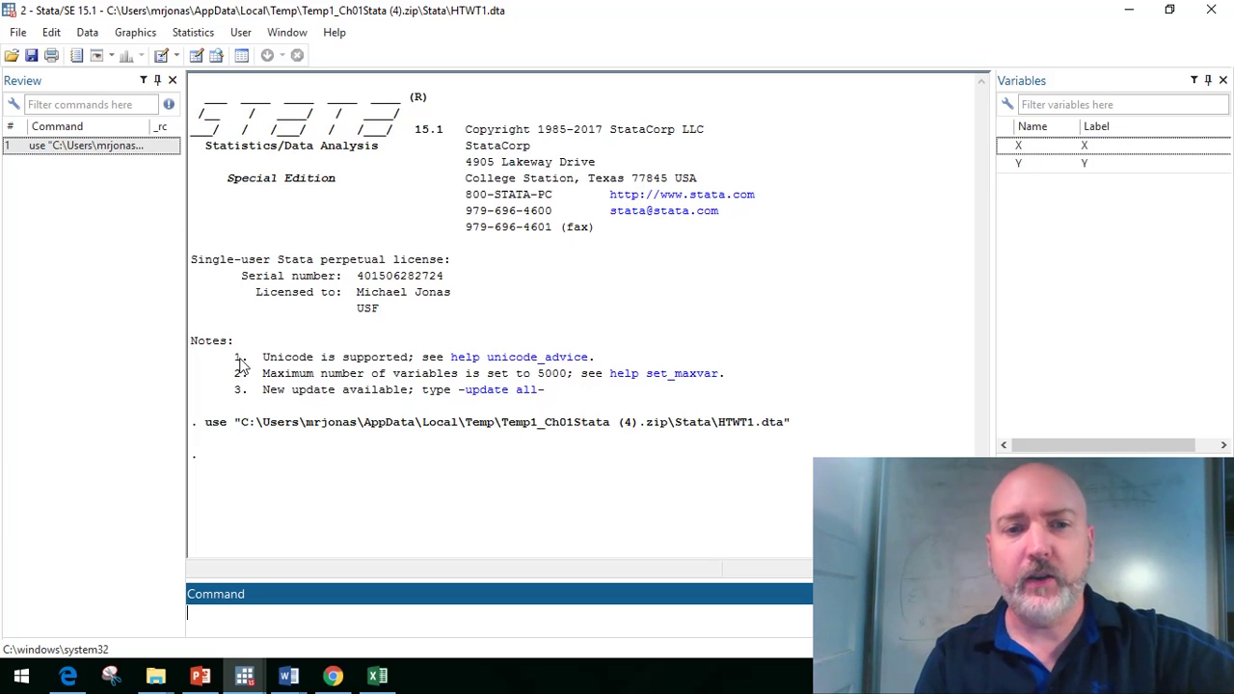
type("br")
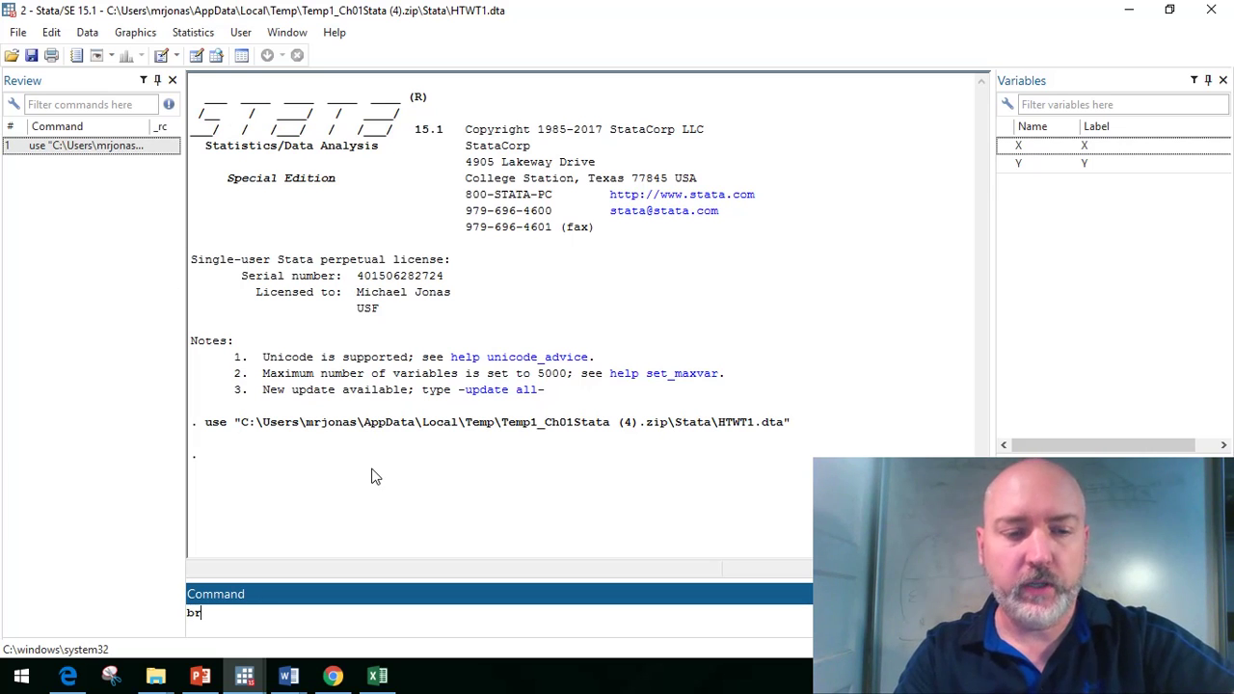
type("o")
key("Return")
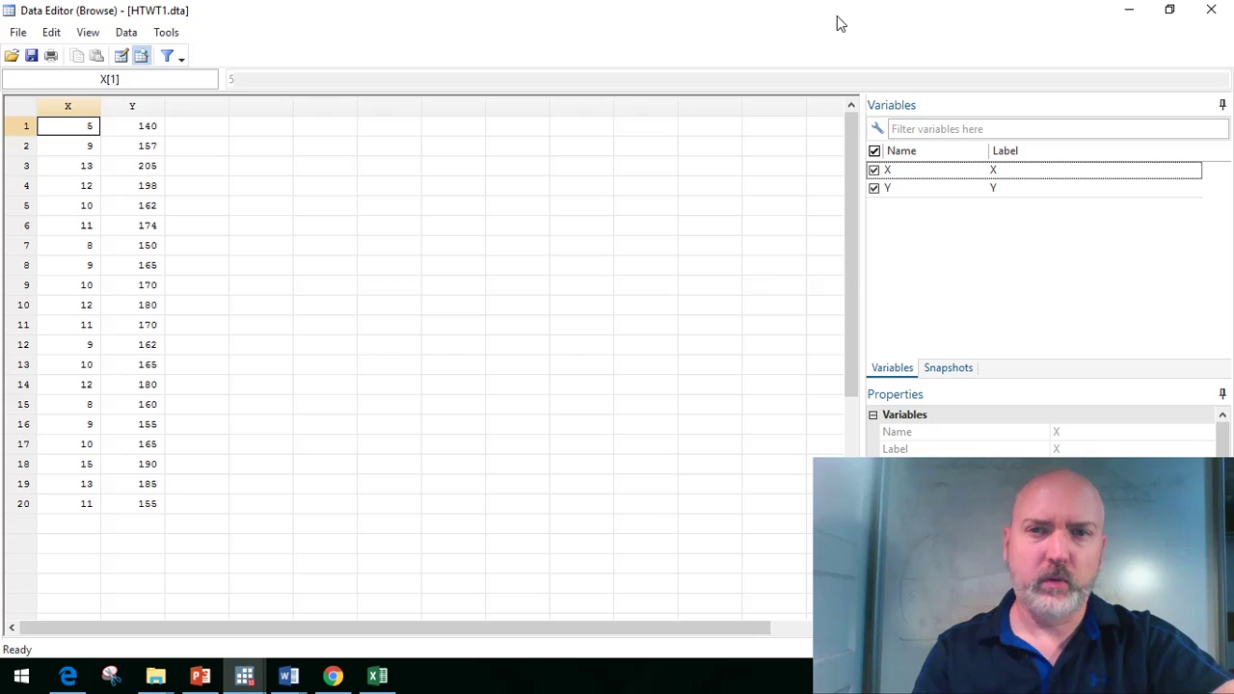
left_click(1211, 11)
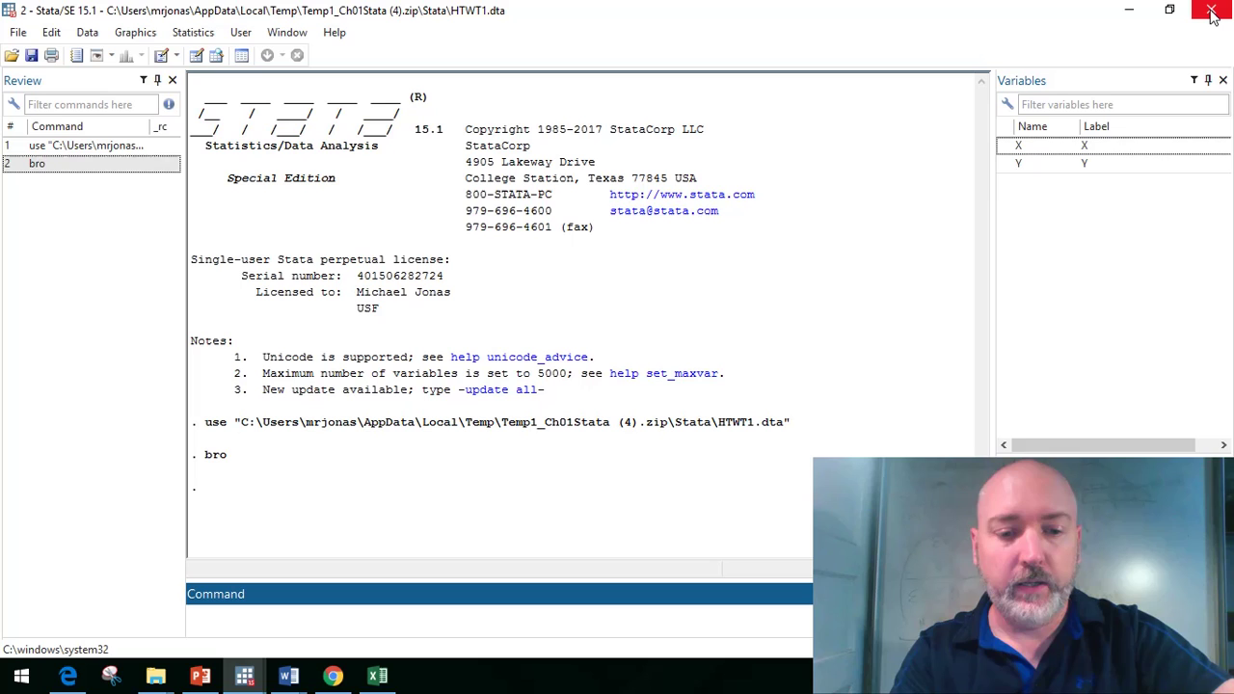
- Enter the command 'twoway (scatter Y X) (lfit Y X)' in the Command box, fixing typos
type("two")
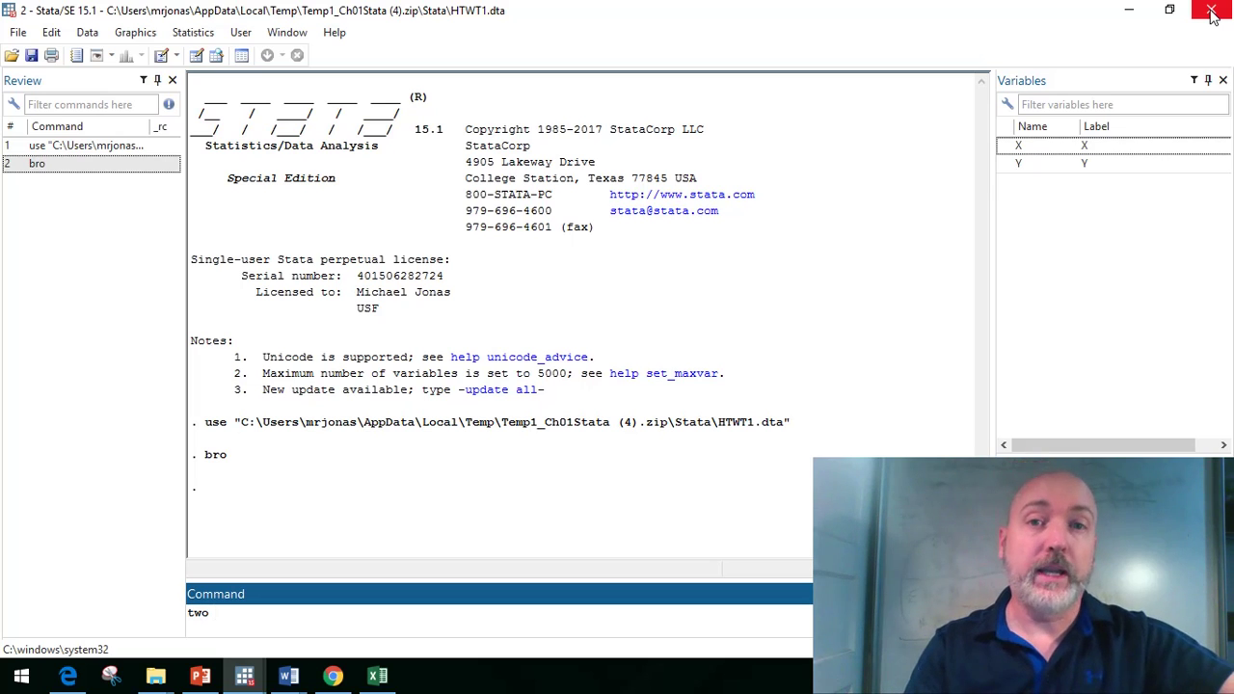
key("BackSpace")
type("way")
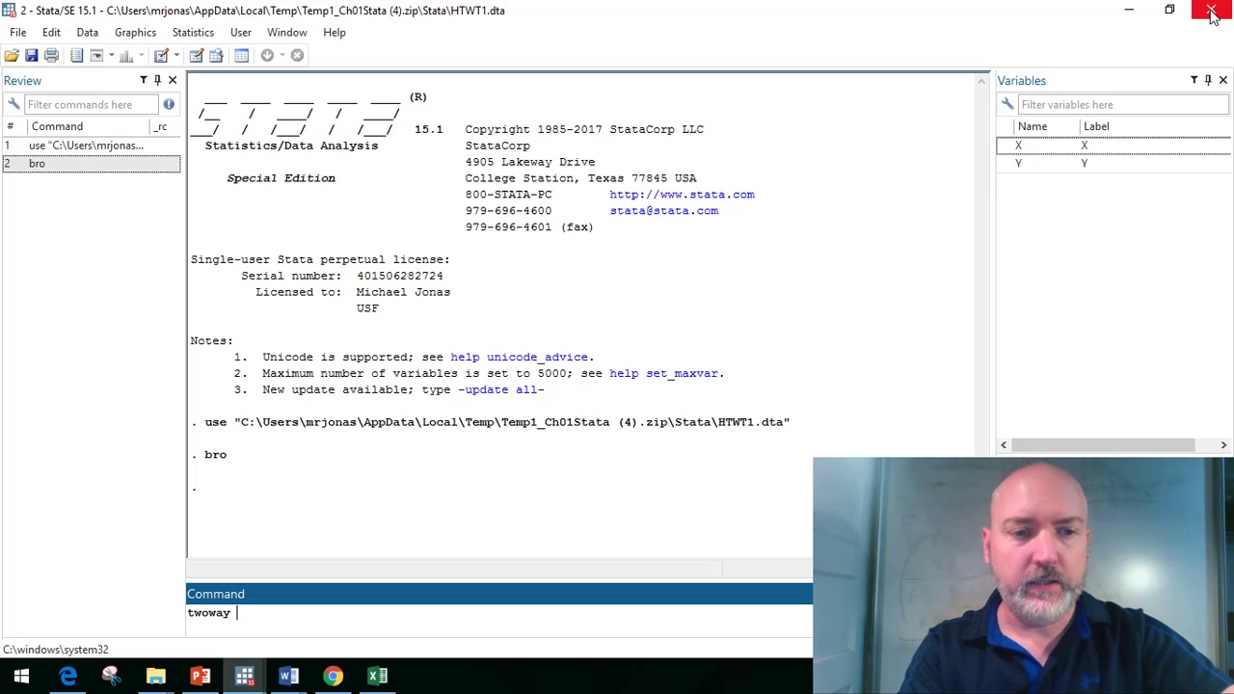
type(" (")
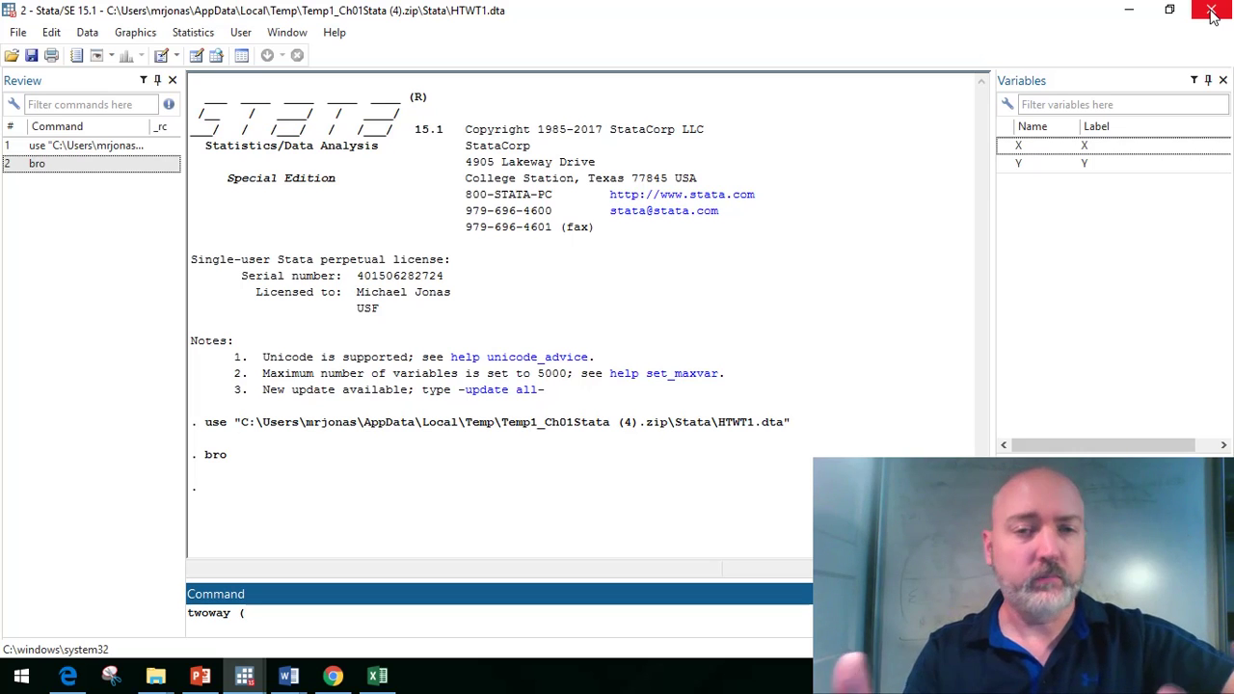
type("scatter")
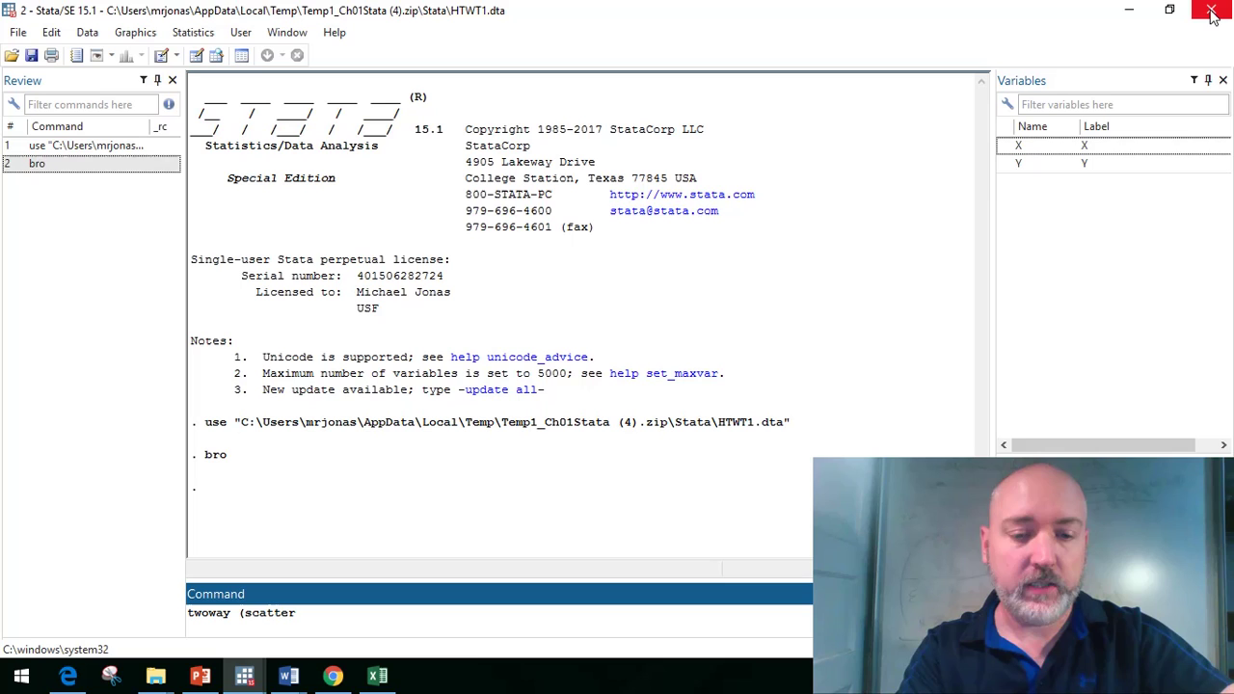
type(" Y ")
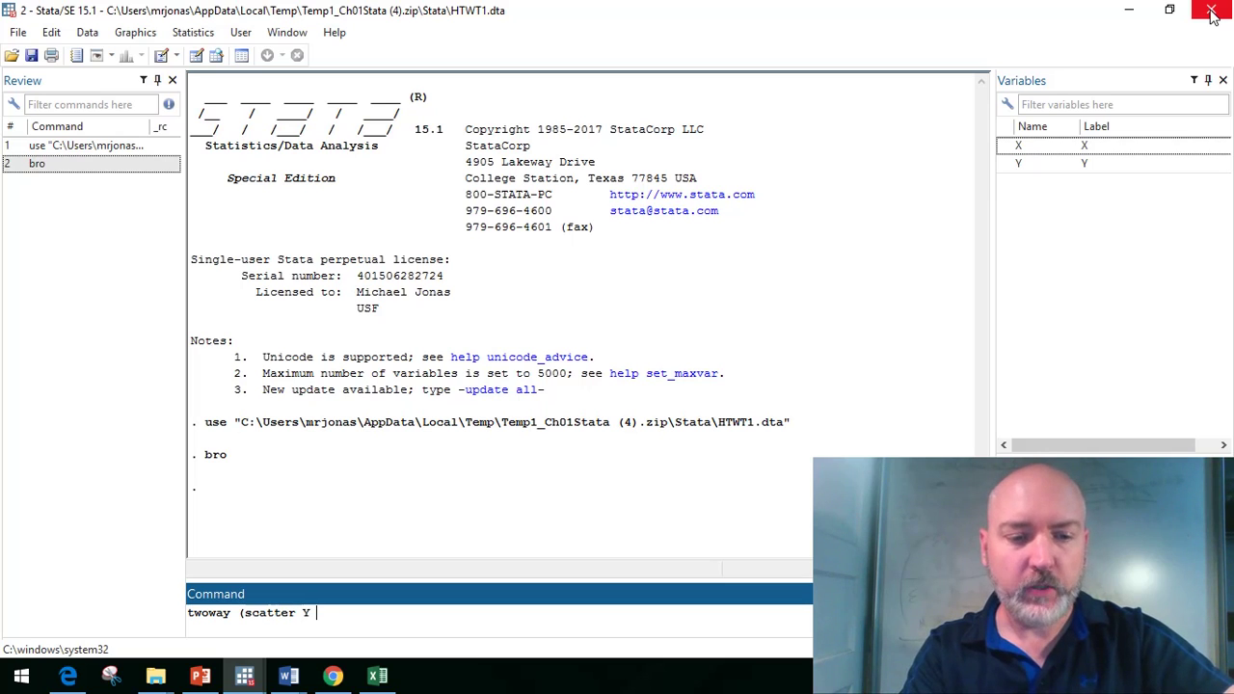
type("X) ")
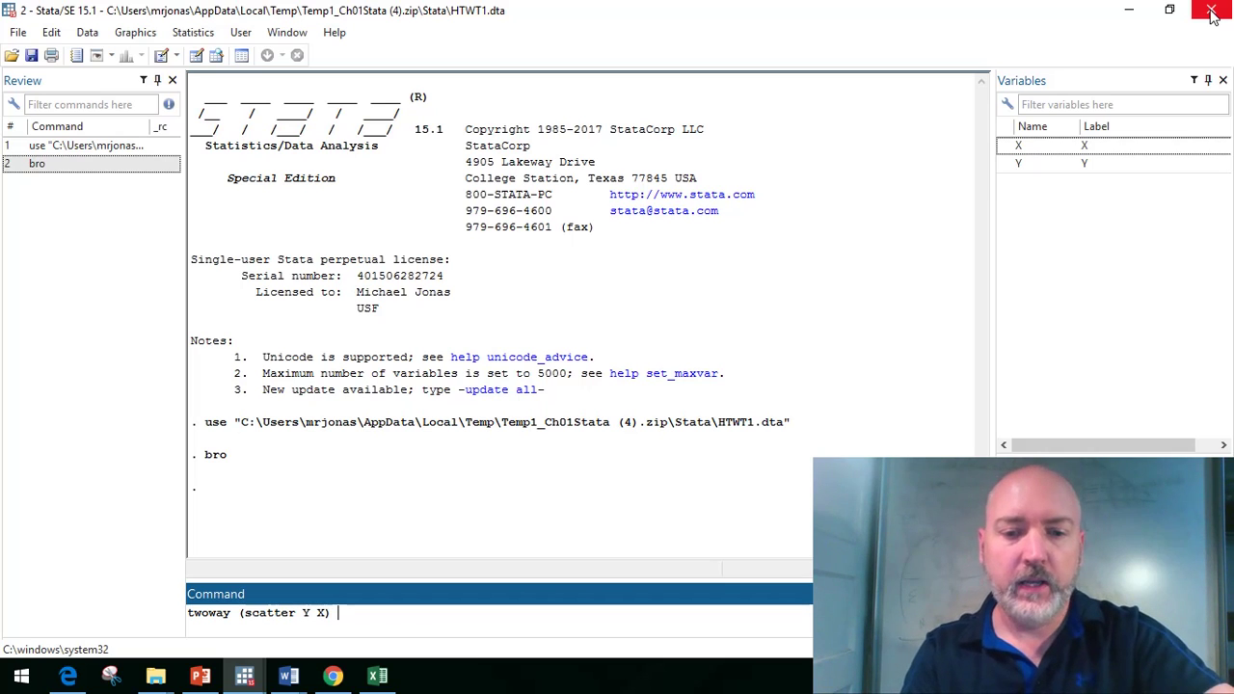
type("(")
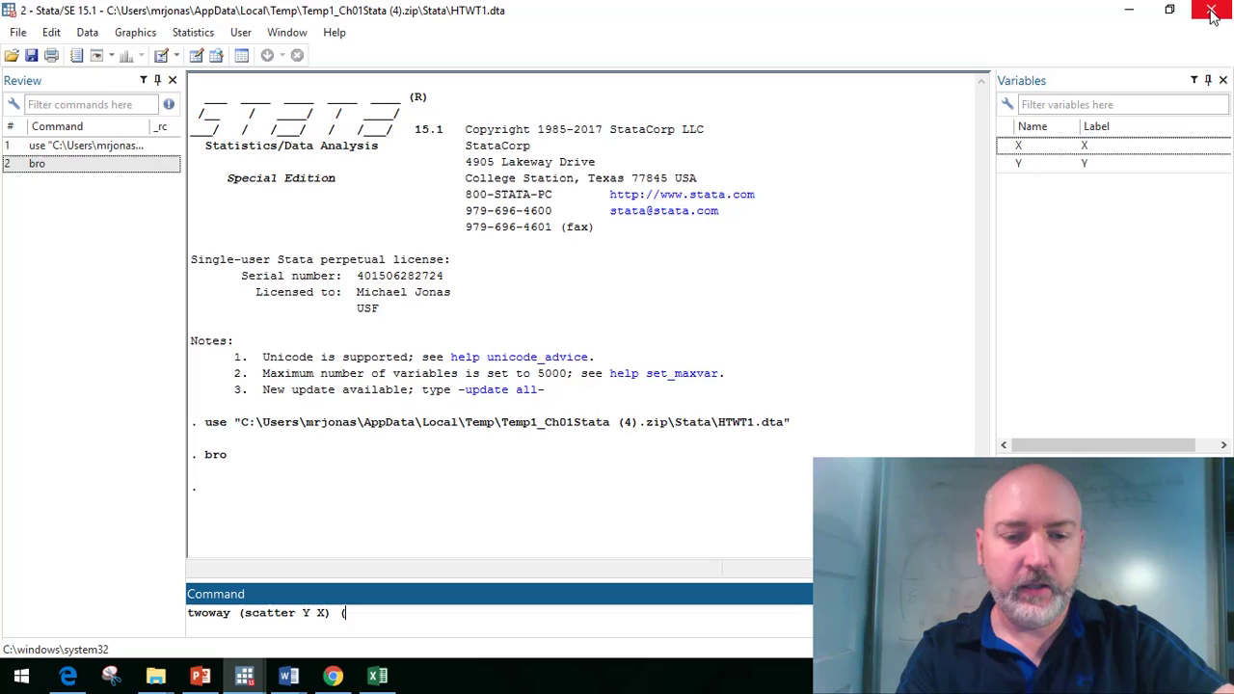
type("lti")
key("BackSpace")
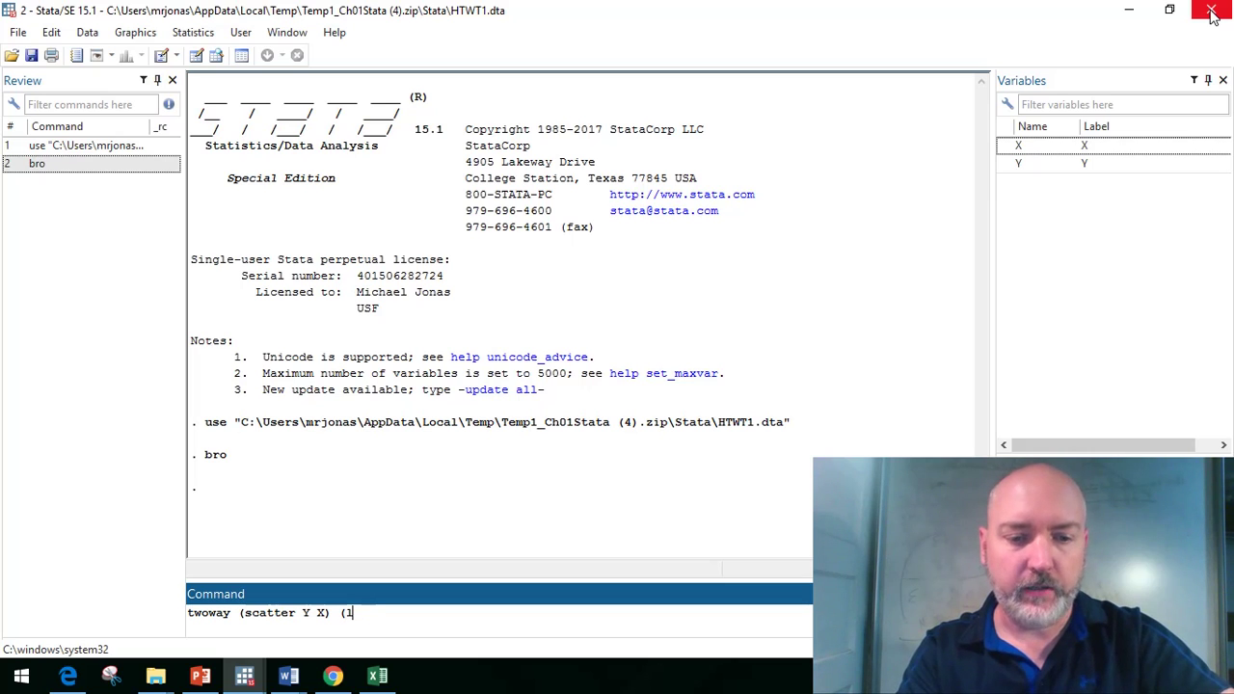
type("fit")
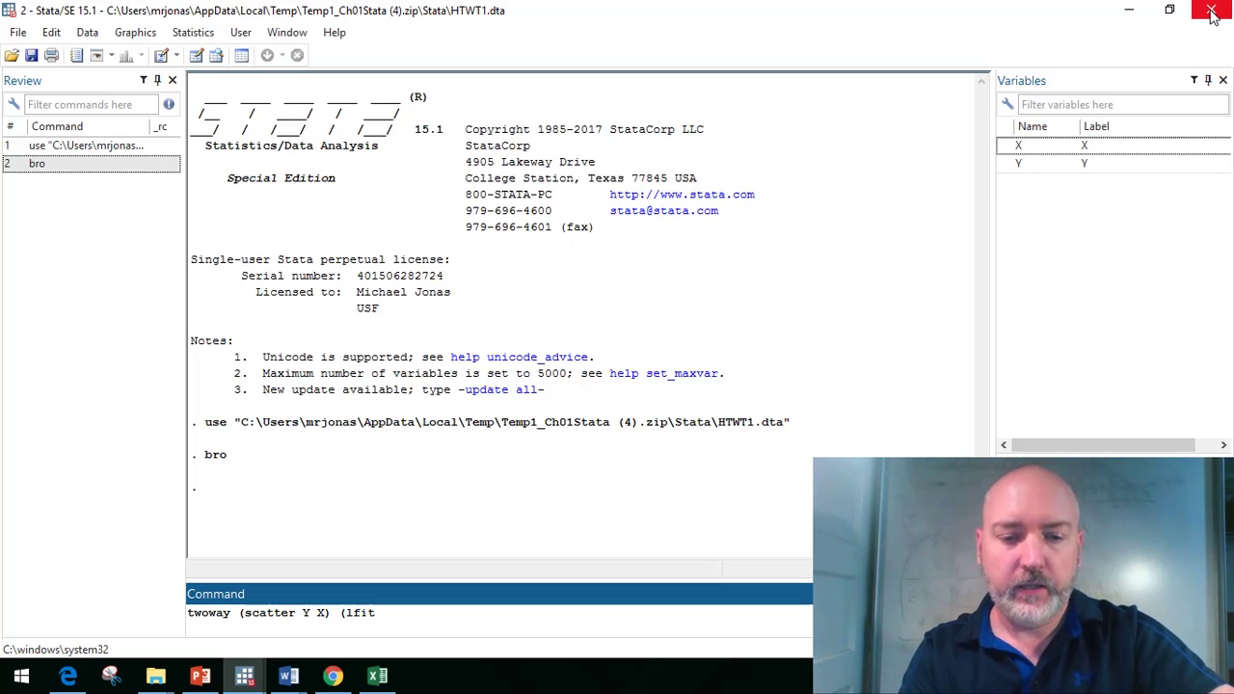
type(" Y X")
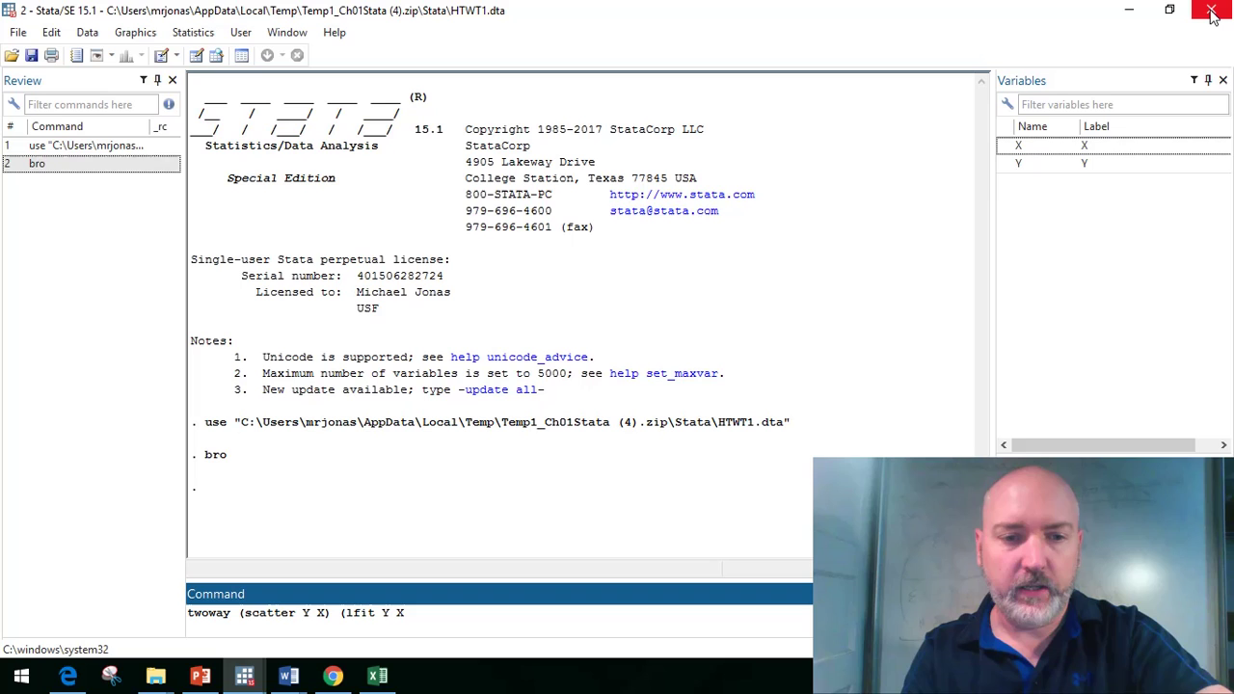
type(")")
- Run the twoway command to draw the Y-versus-X scatter with a fitted line
key("Return")
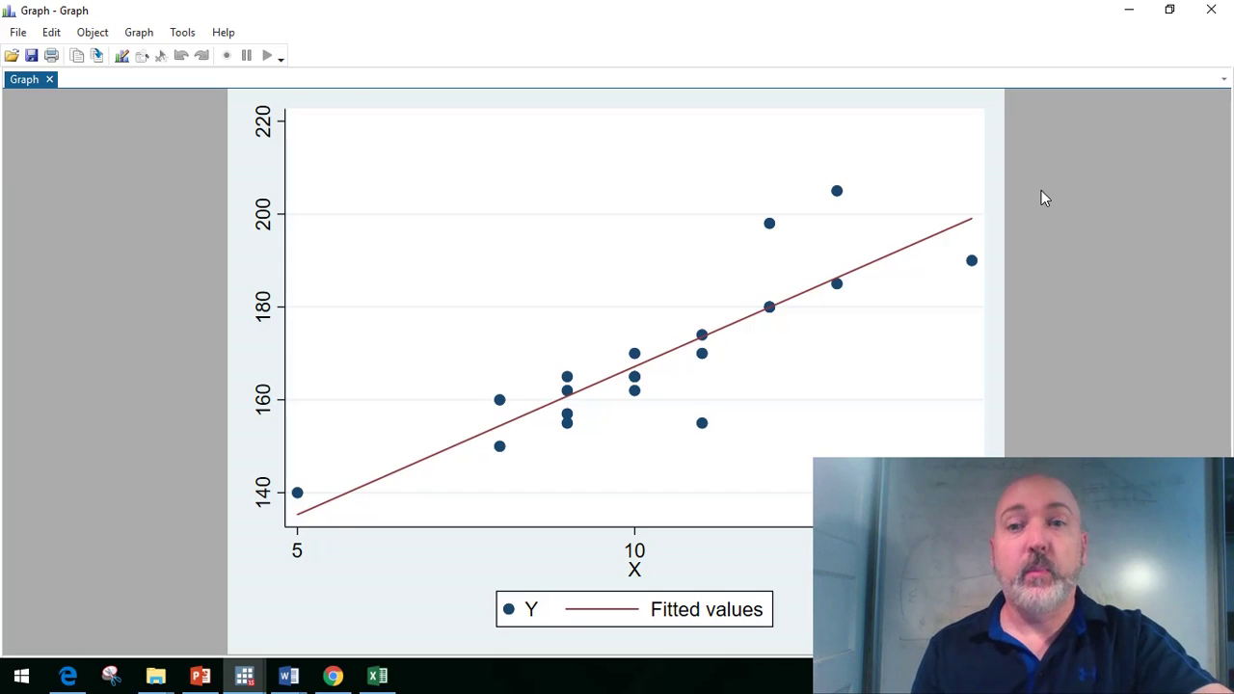
- Close the graph, run regress Y X, and highlight the X coefficient 6.377093
left_click(1209, 10)
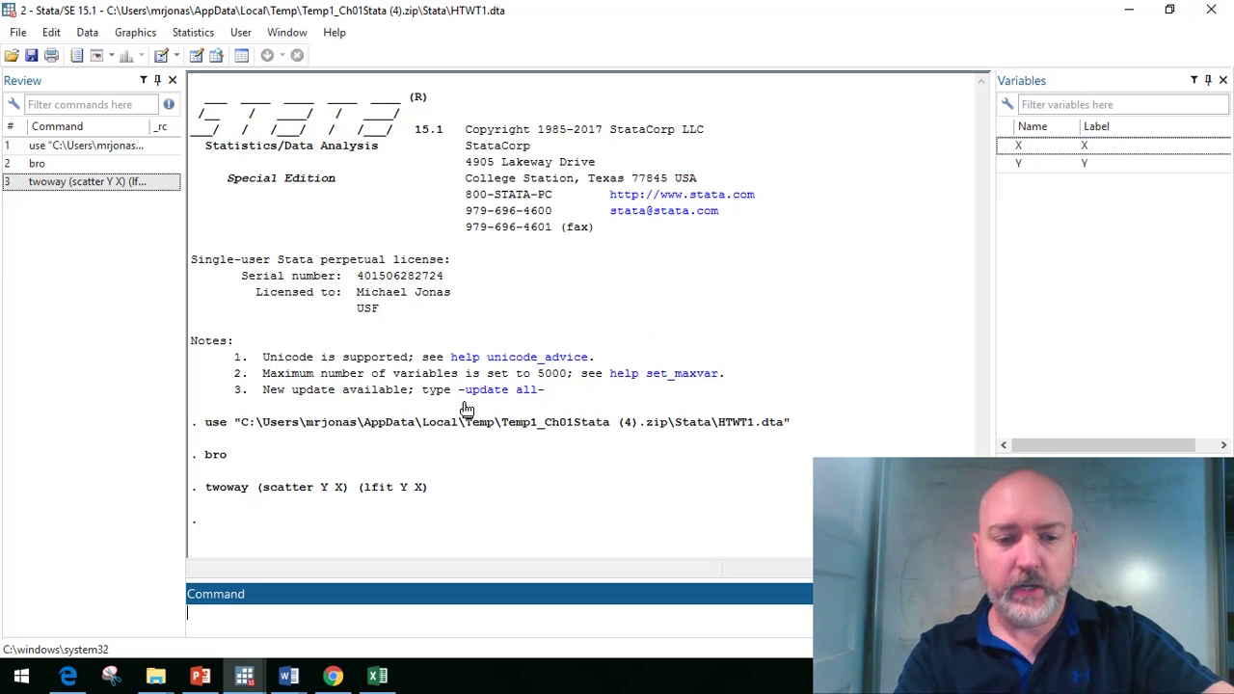
type("regress")
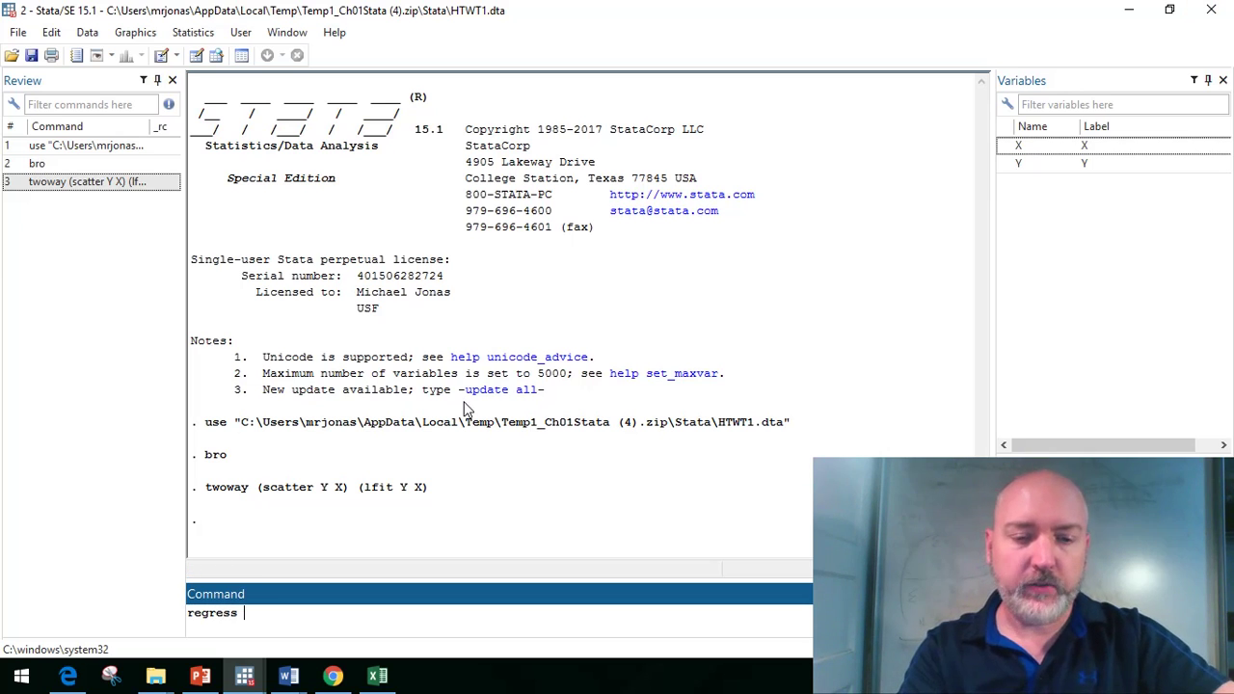
type(" Y X")
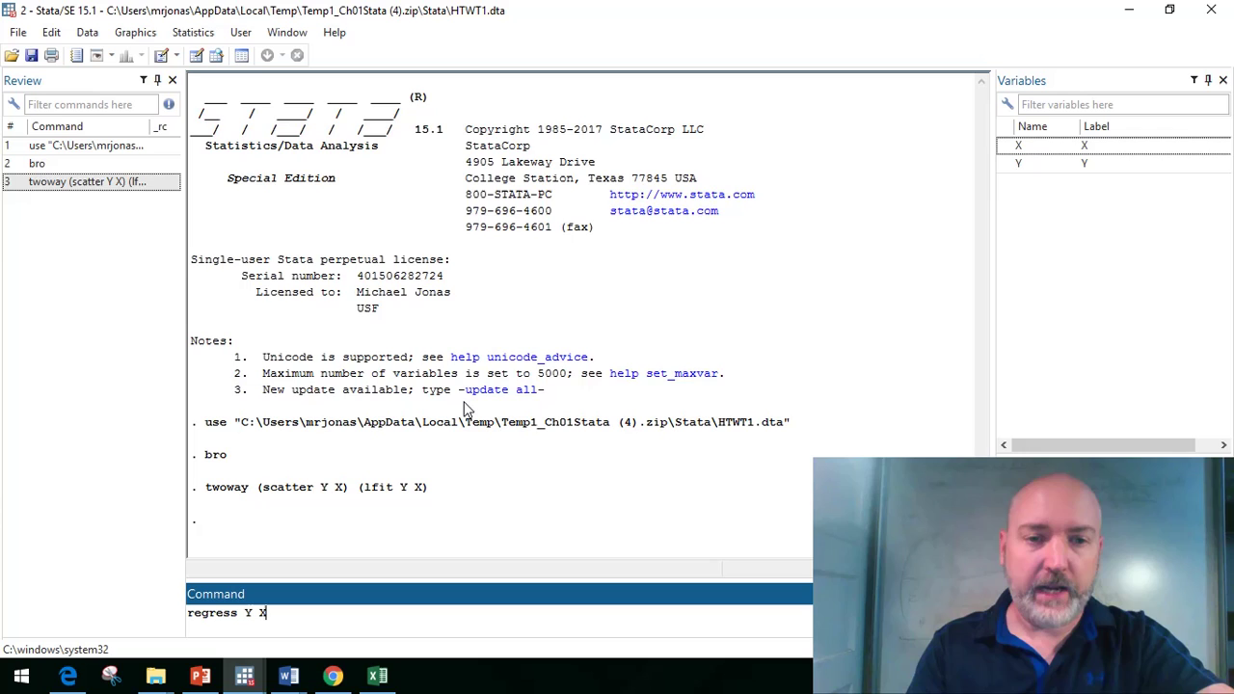
key("Return")
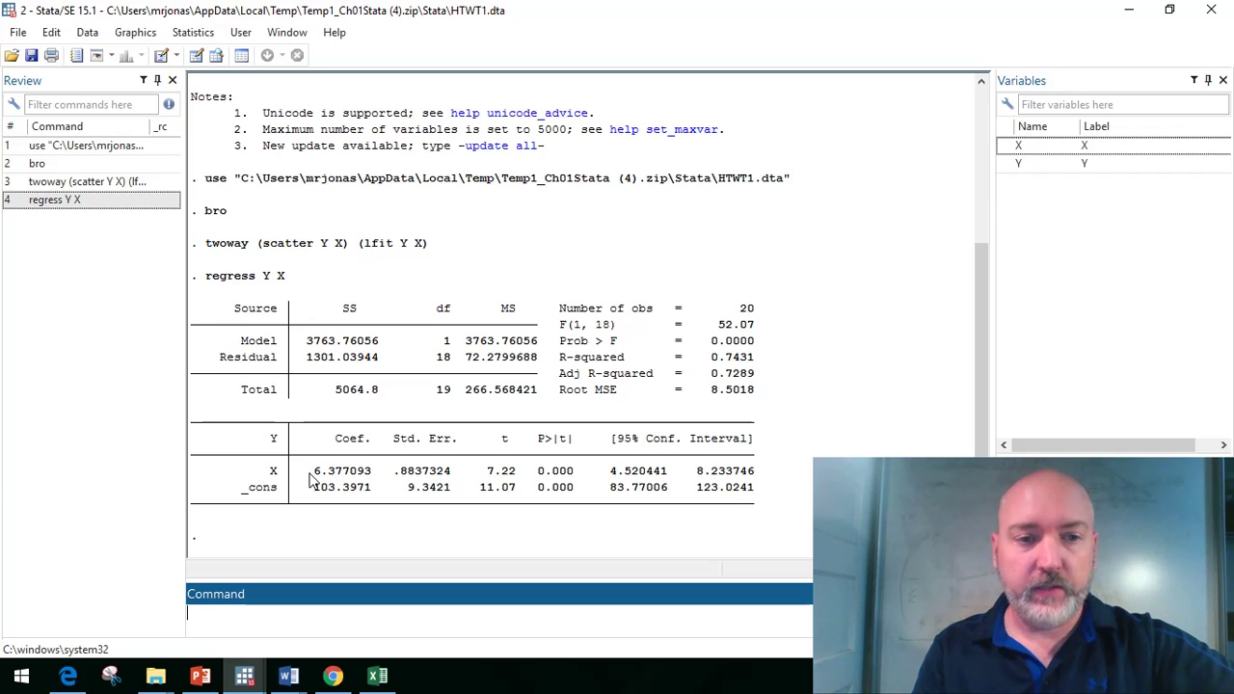
left_click_drag(310, 473, 372, 475)
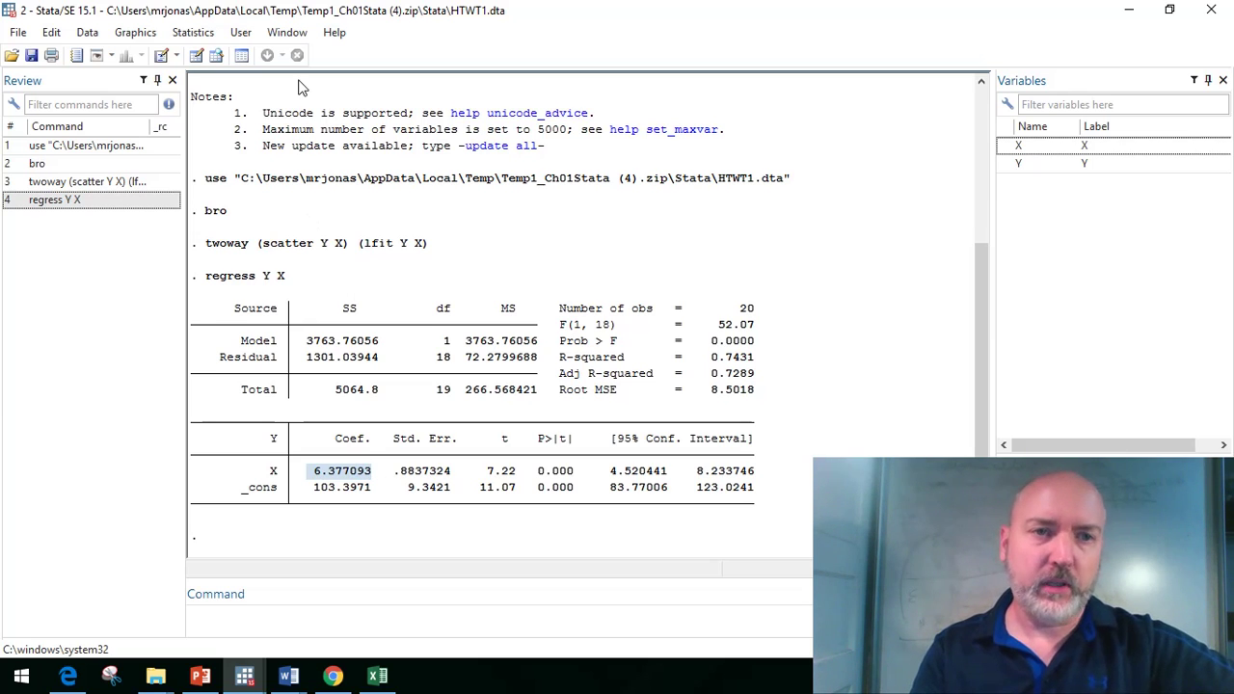
- Select all 20 rows of X and Y in the Data Editor and switch to Excel
left_click(196, 56)
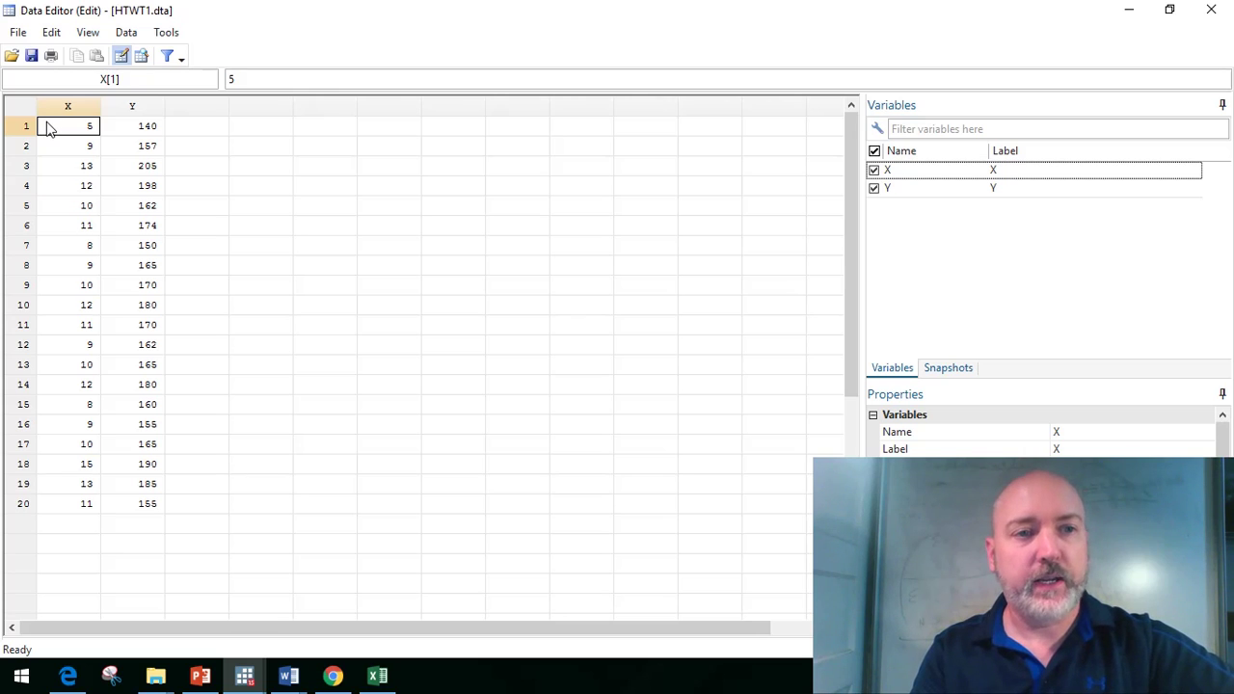
left_click_drag(48, 128, 153, 506)
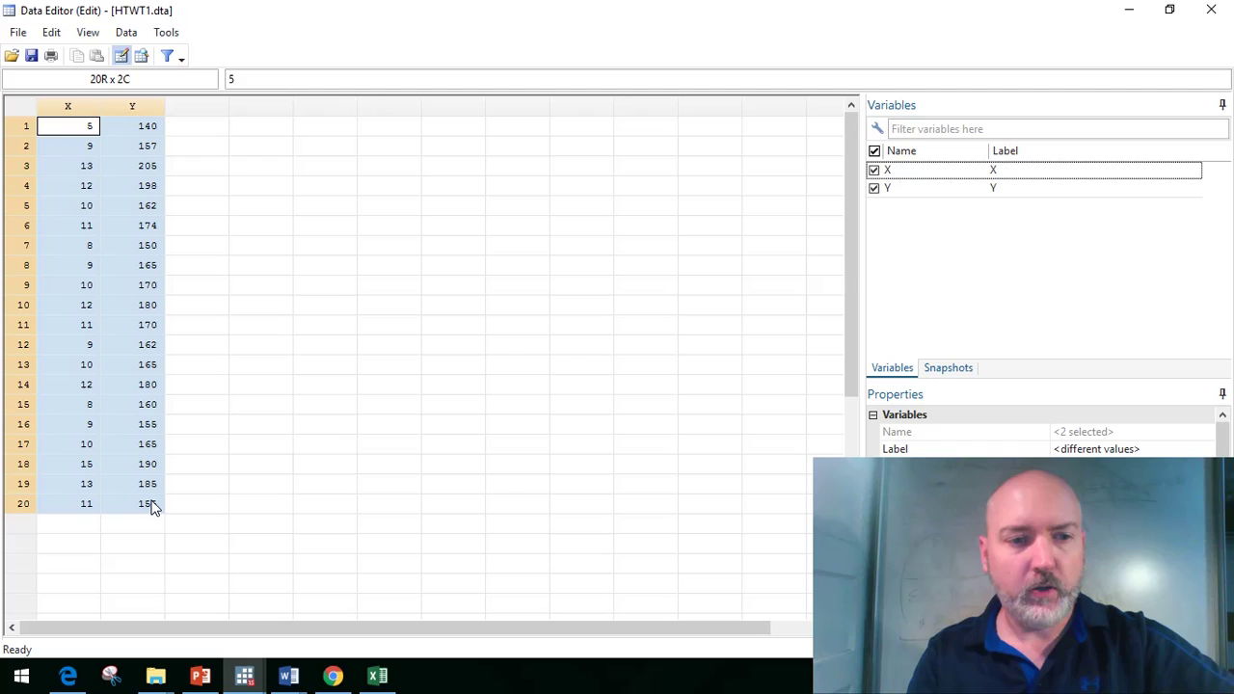
left_click(377, 676)
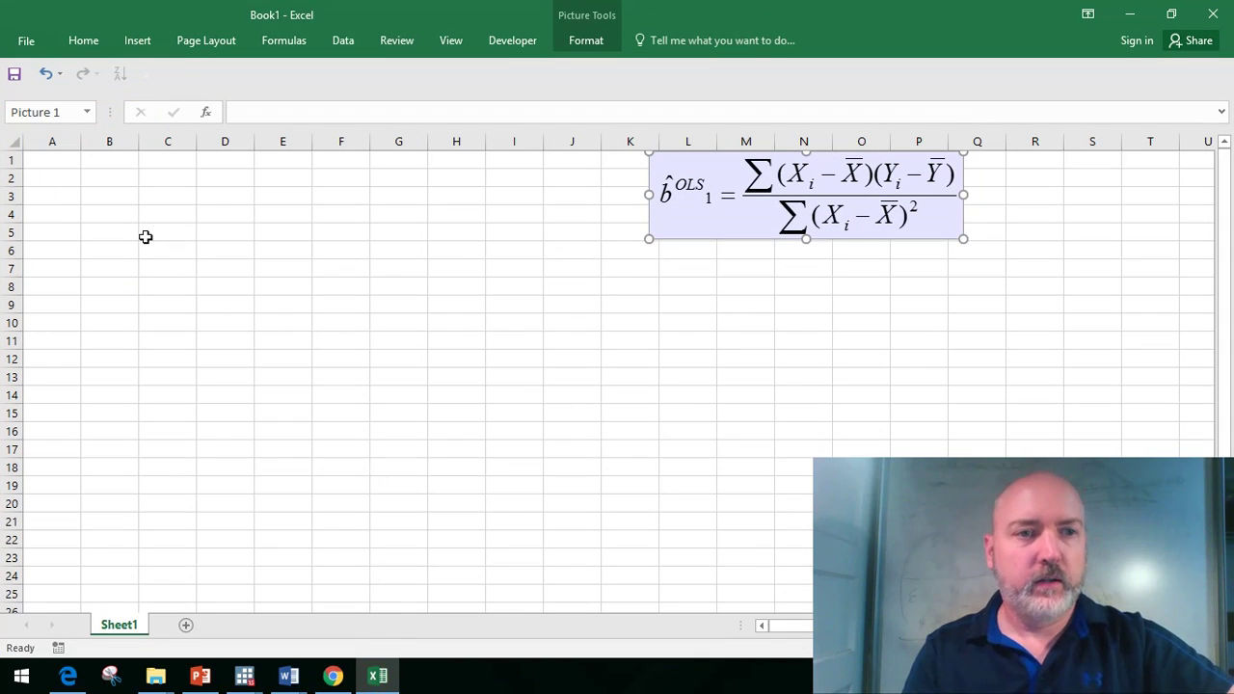
- Paste the X and Y data with headers into Sheet1 starting at cell A1
left_click(51, 164)
key("ctrl+v")
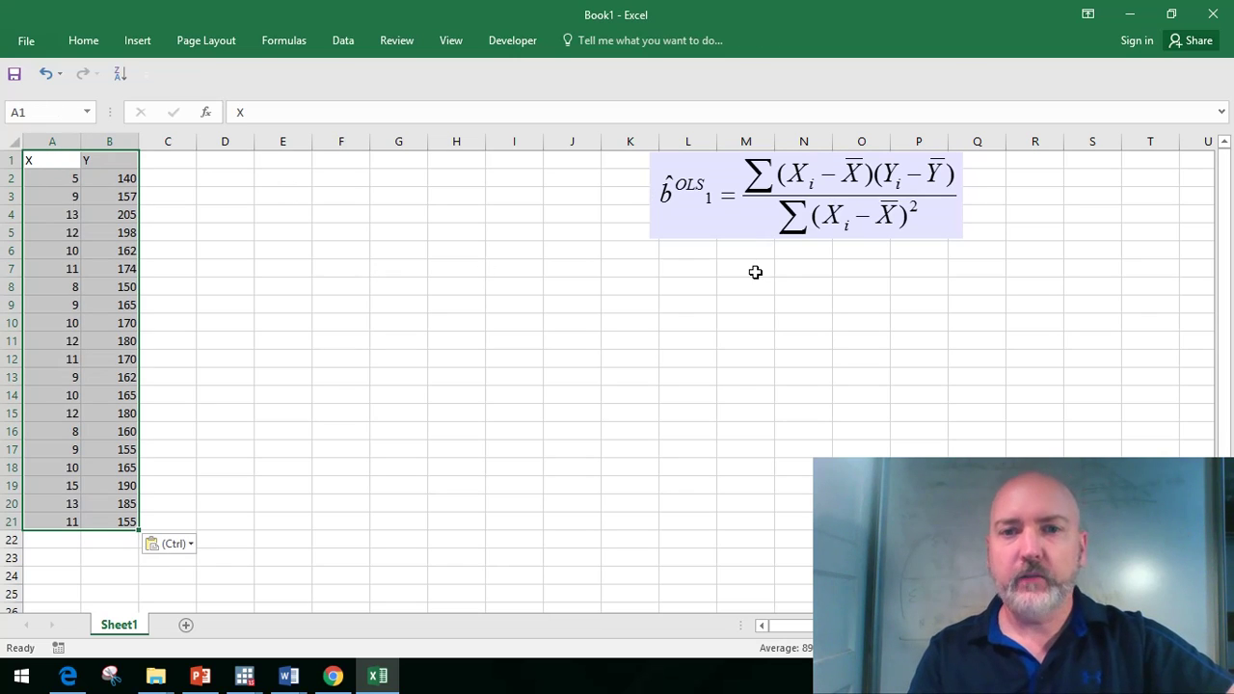
left_click(807, 266)
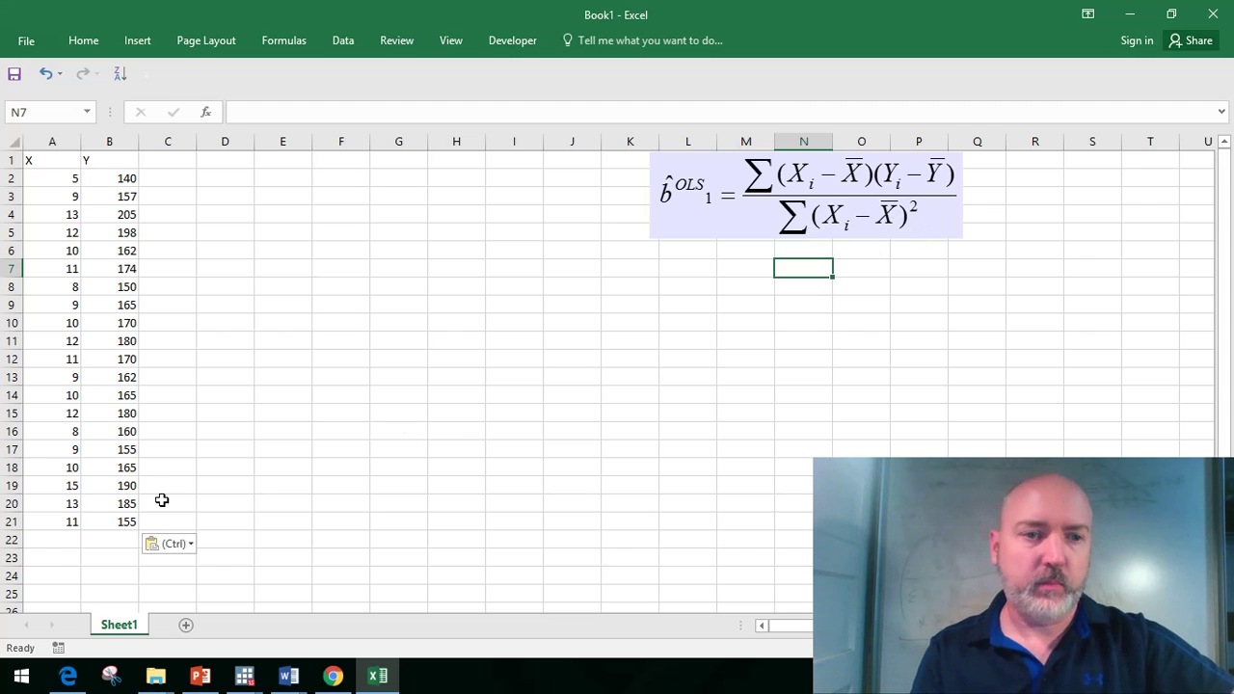
- Put =AVERAGE(A2:A21) in A23 and fill it to B23, giving means 10.35 and 169.4
left_click(53, 557)
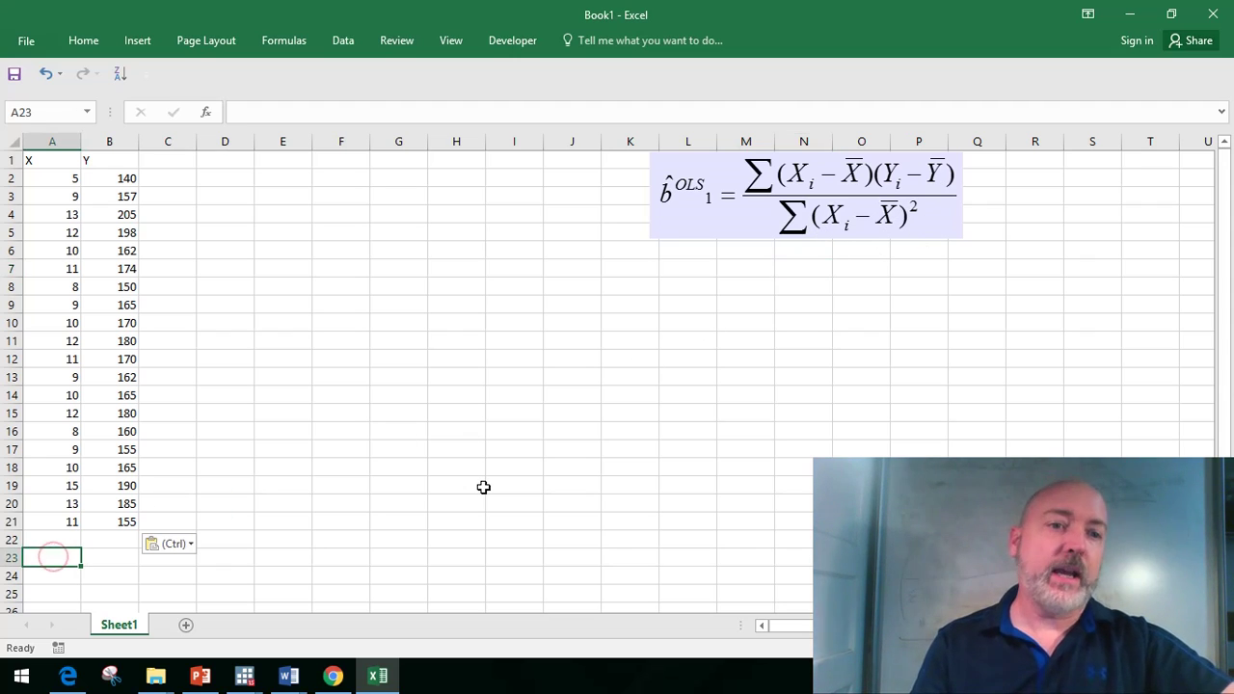
type("=")
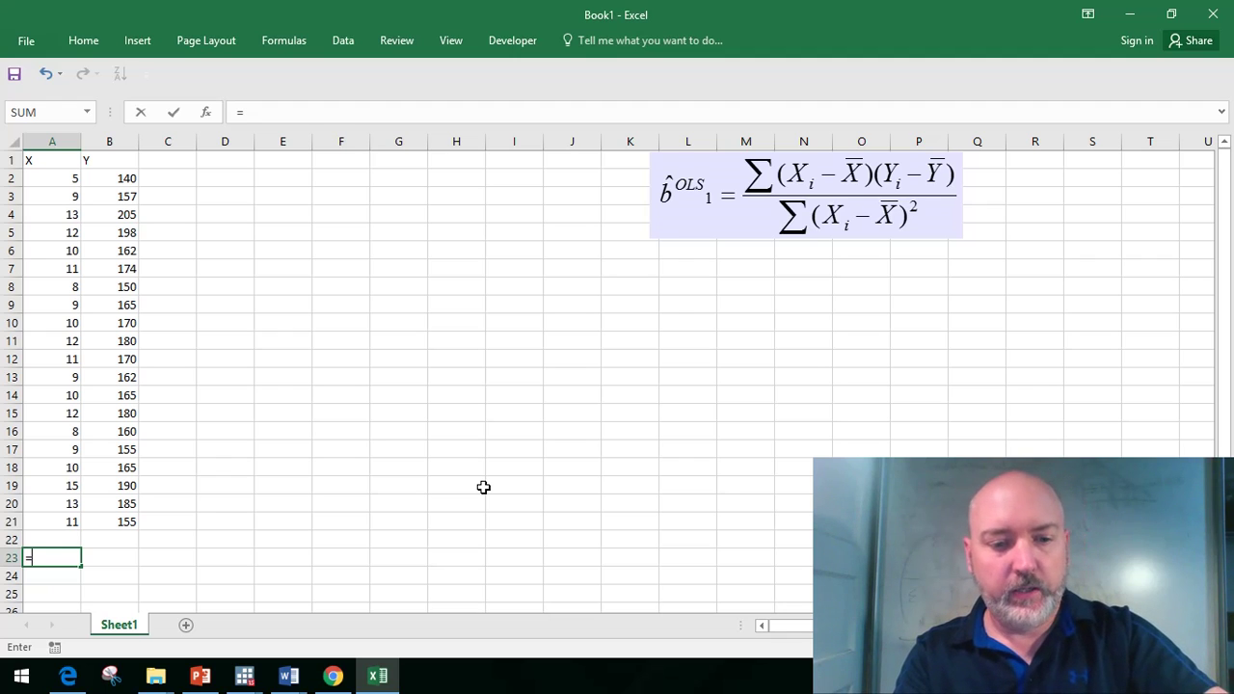
type("average")
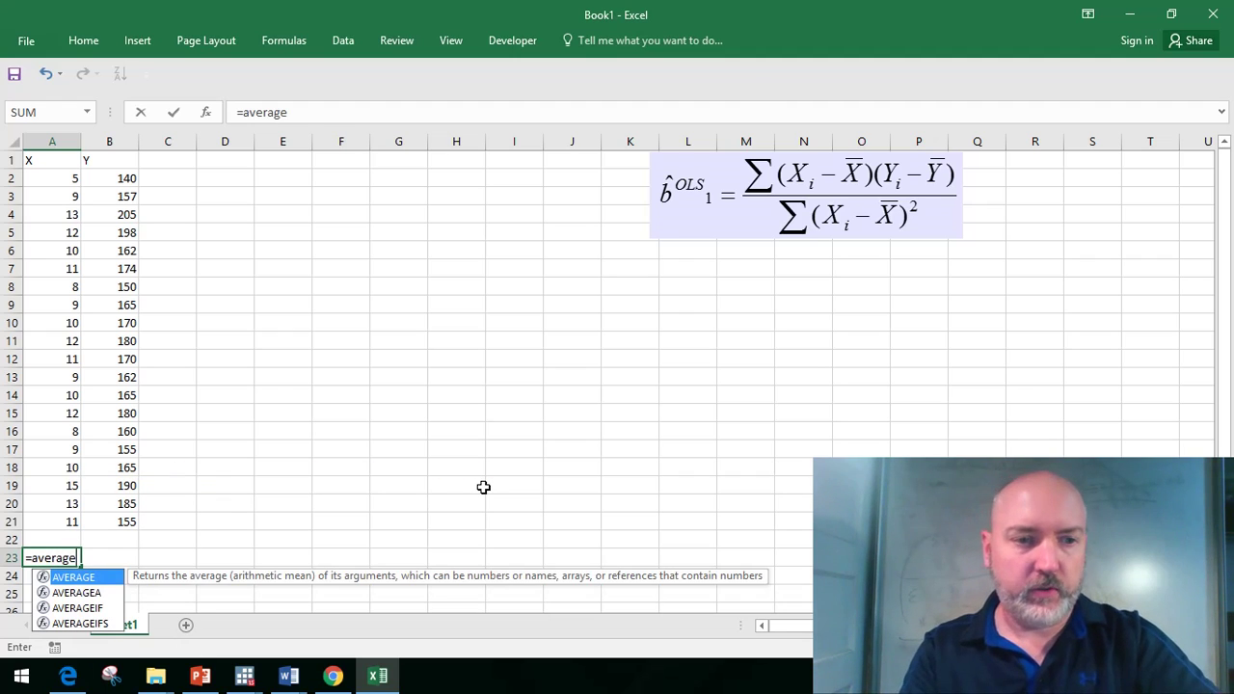
type("(")
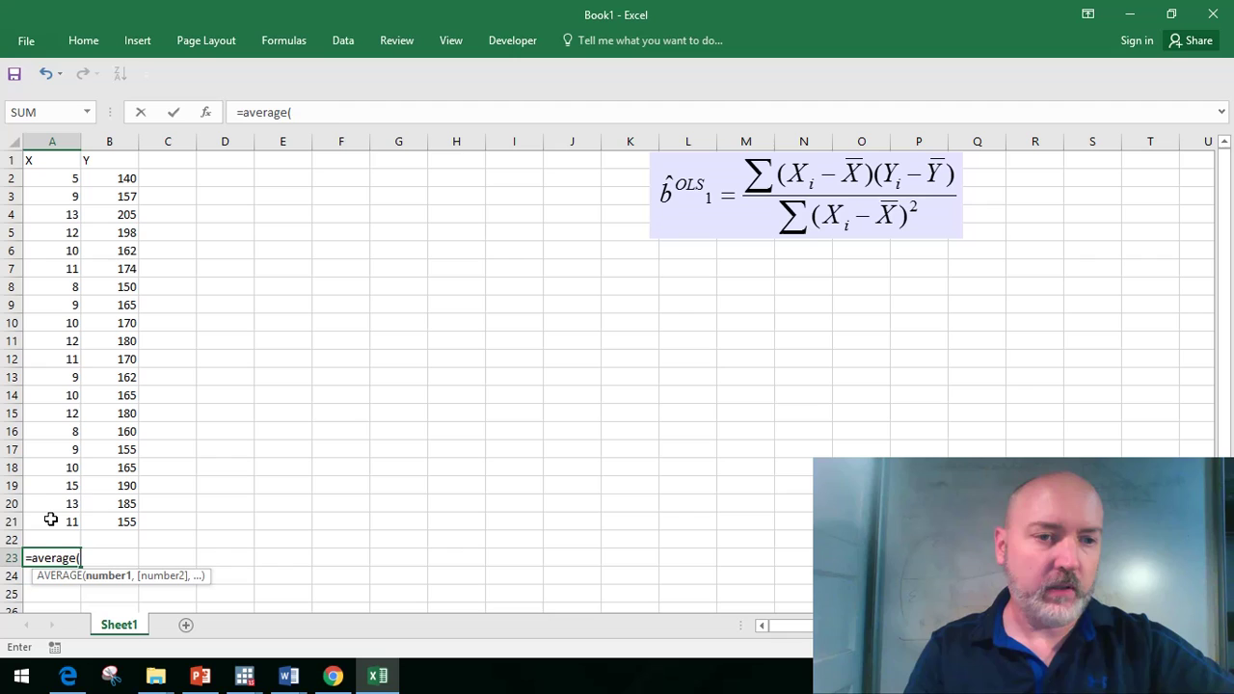
left_click_drag(51, 518, 56, 179)
type(")")
key("Return")
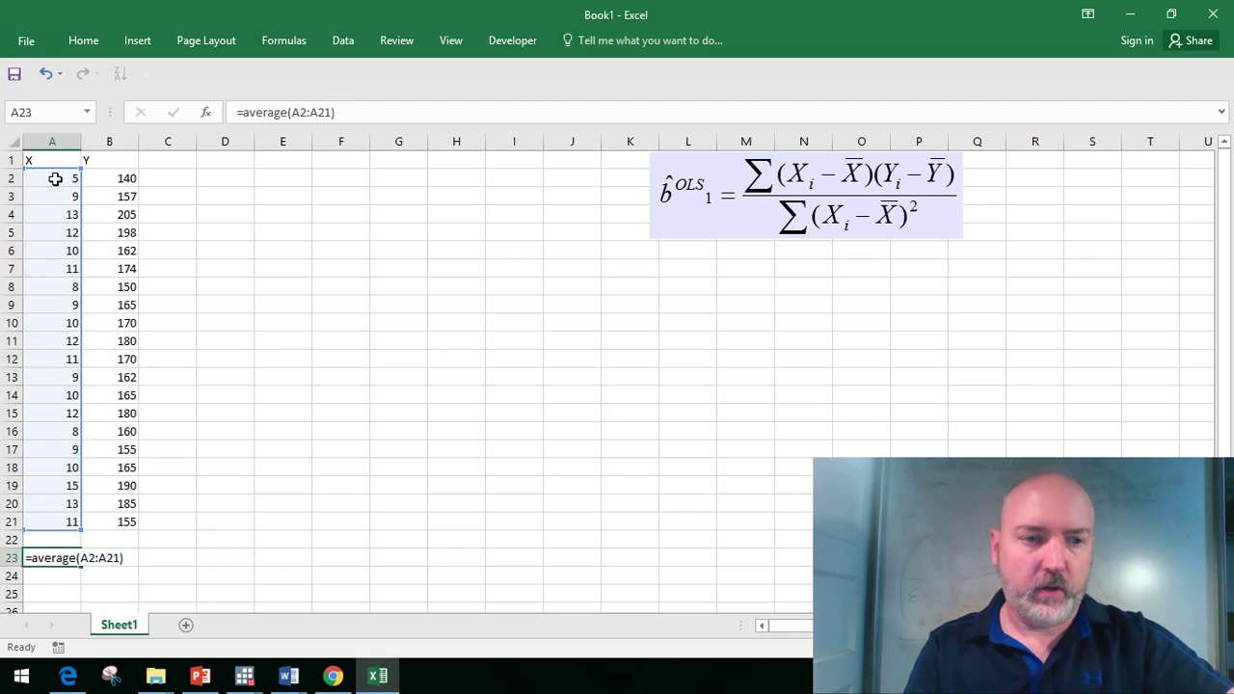
left_click(61, 557)
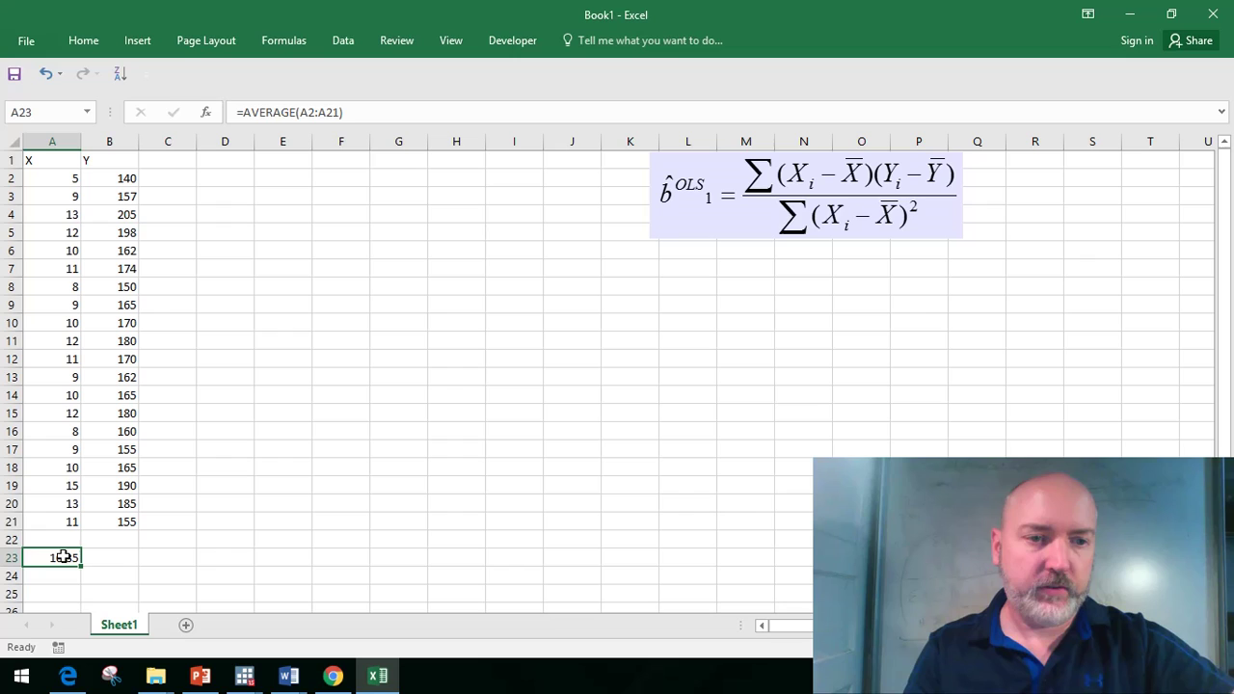
left_click_drag(82, 565, 137, 564)
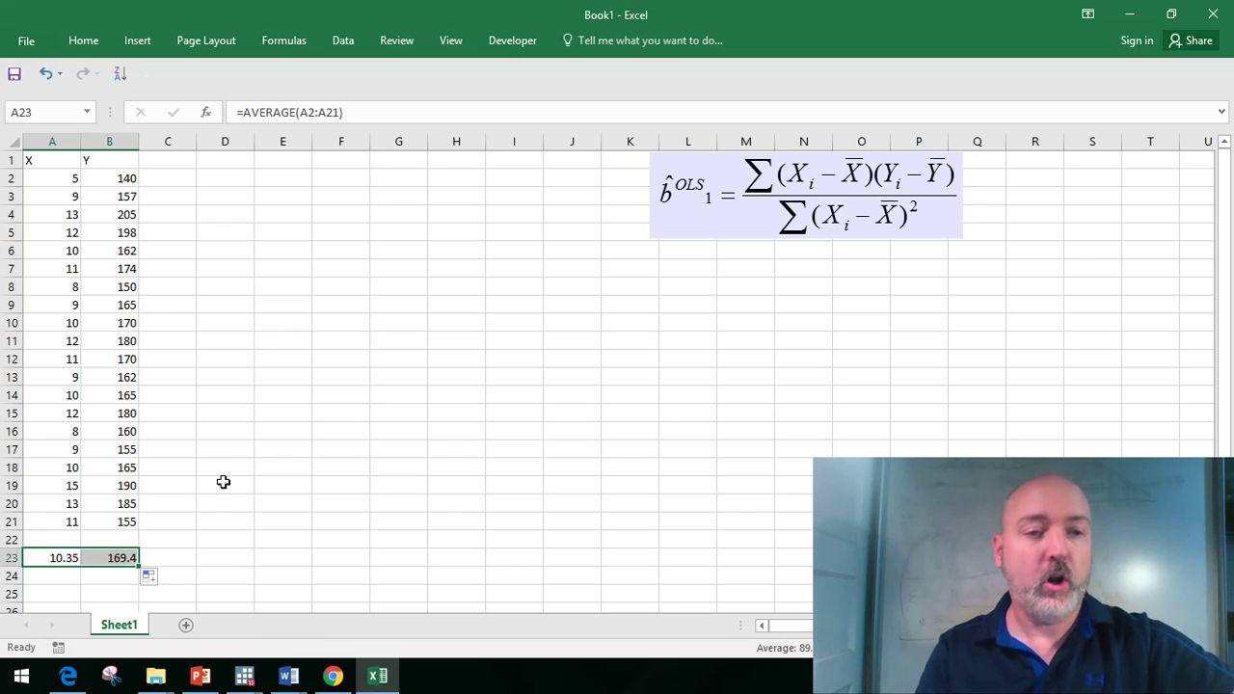
left_click(102, 557)
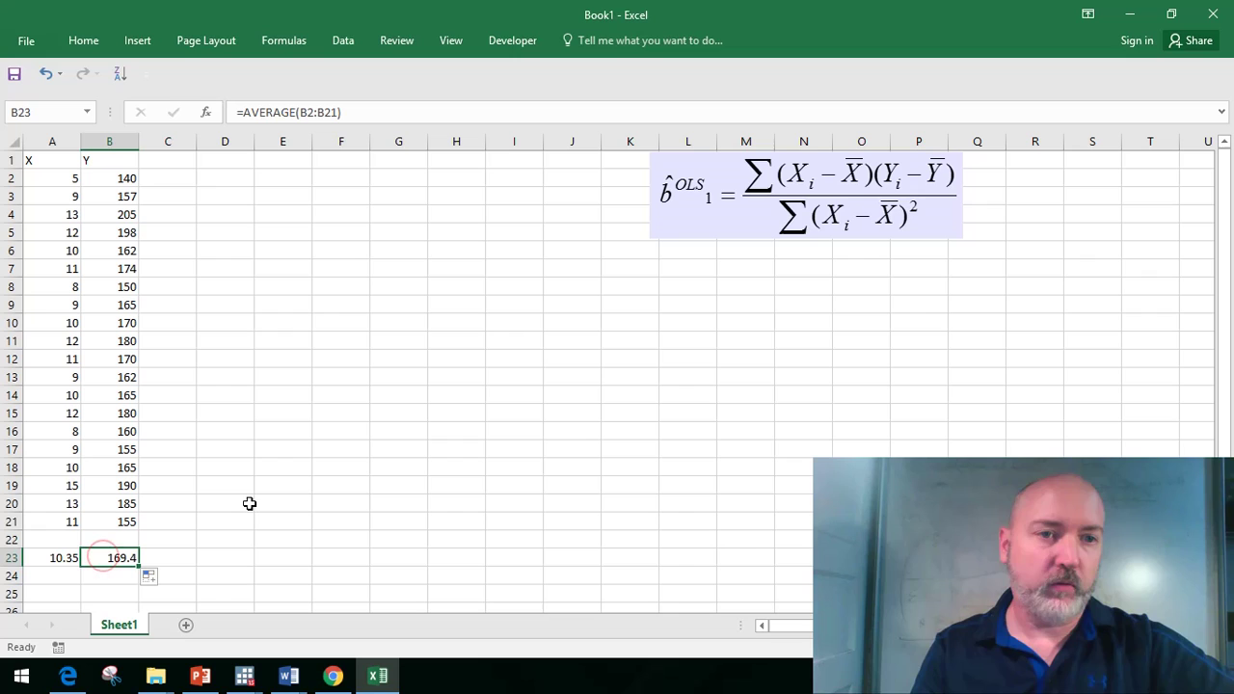
left_click(171, 159)
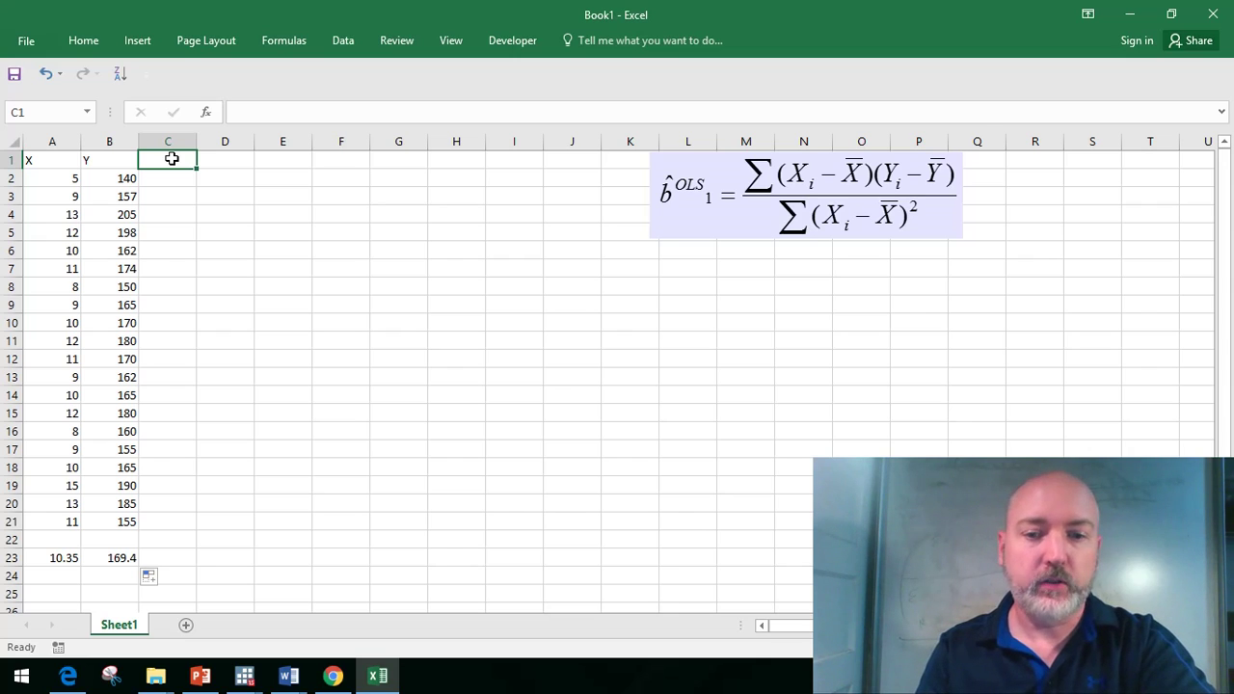
- Enter headers (X-Xbar), (Y-Ybar), (X-Xbar)(Y-Ybar), (X-Xbar)2 in C1:F1 and autofit column E
type("(")
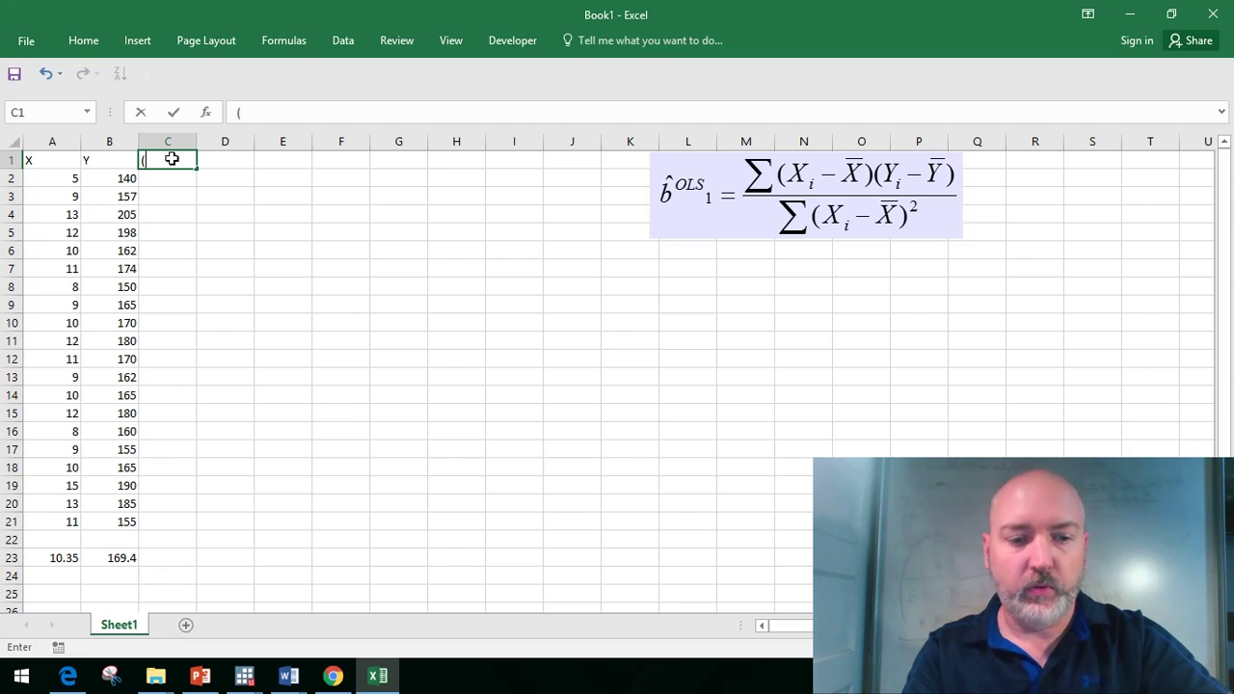
type("X-")
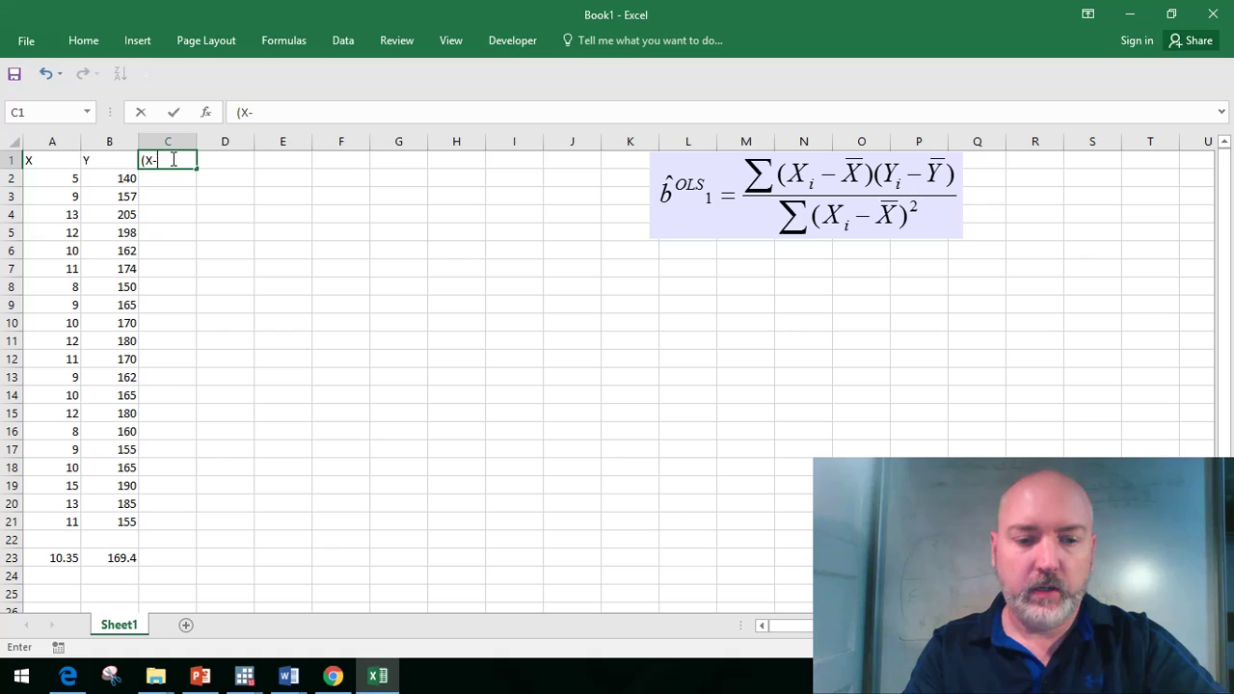
type("Xbar)")
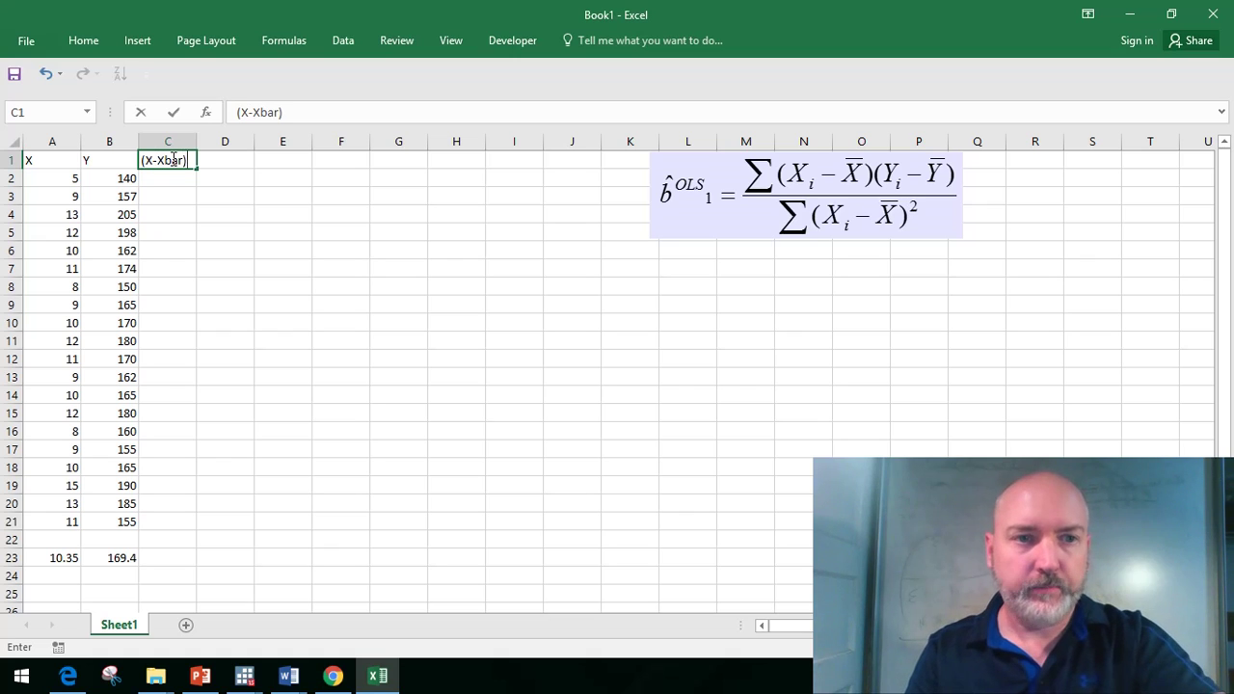
key("Tab")
type("(")
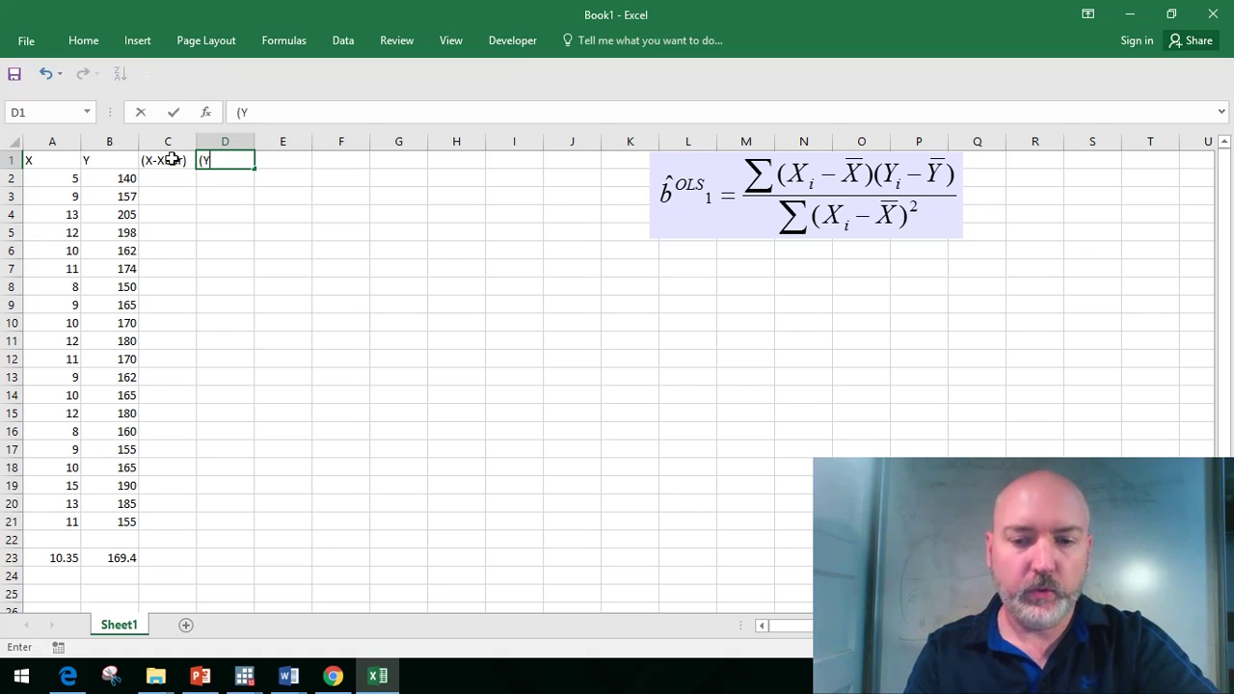
type("Y-")
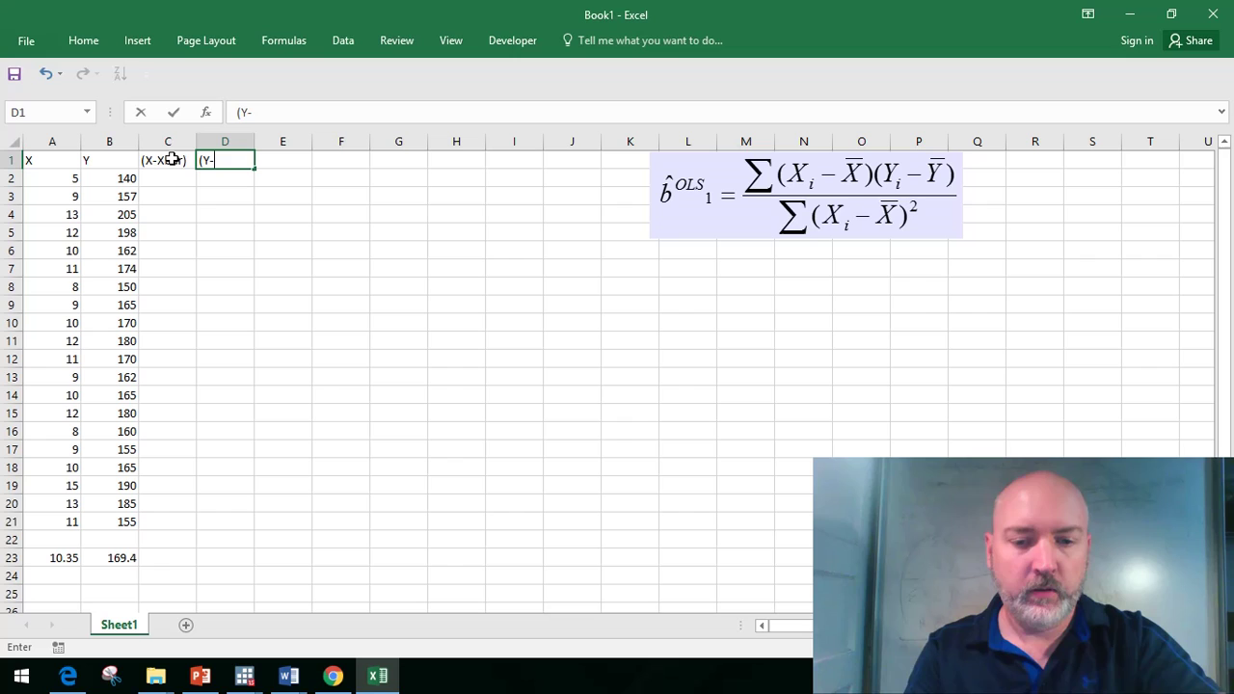
type("Ybar)")
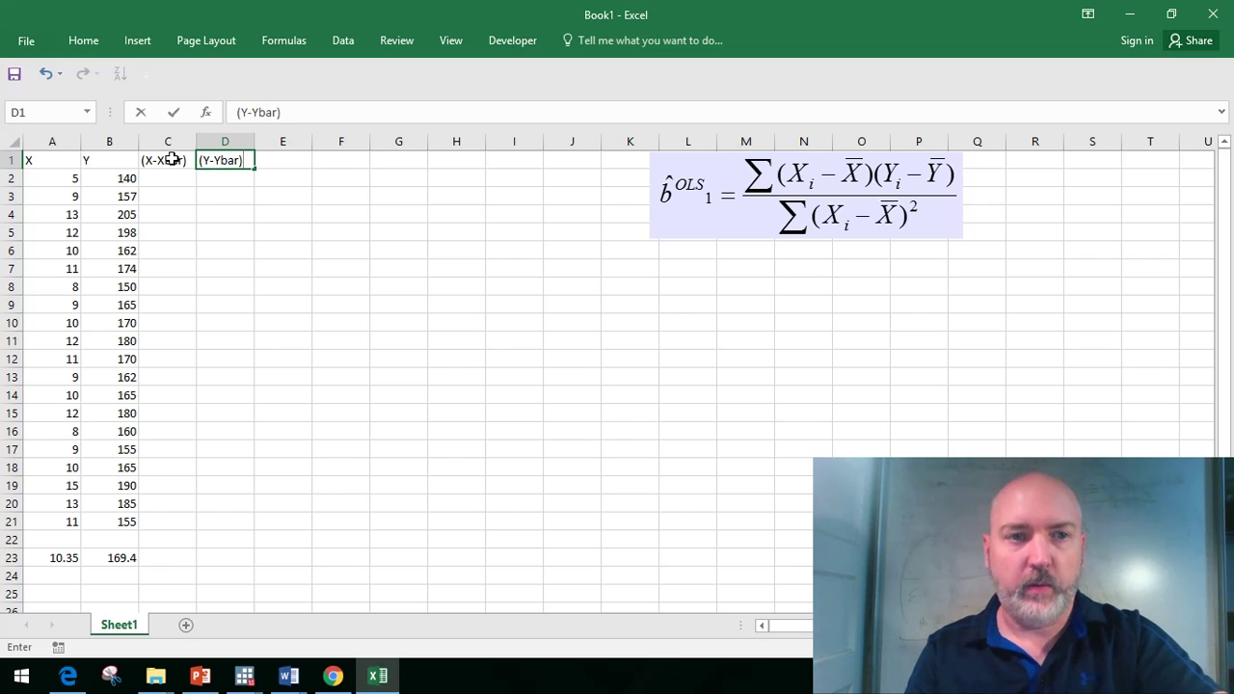
key("Tab")
type("(")
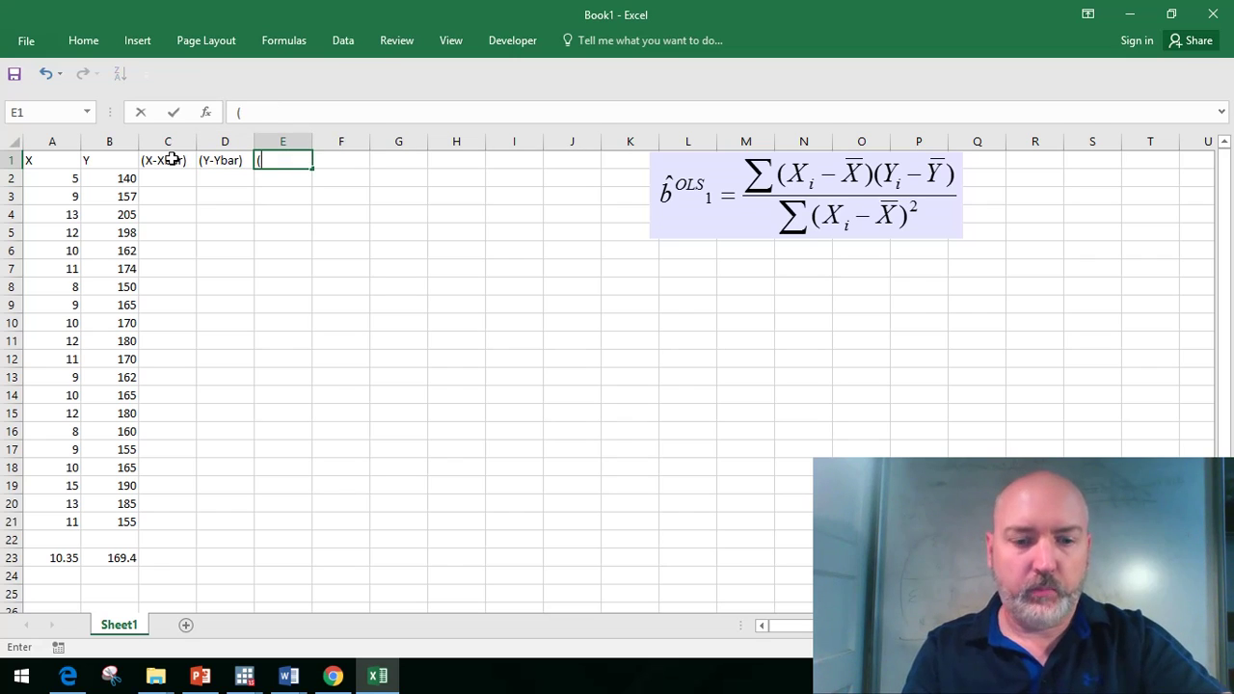
type("X")
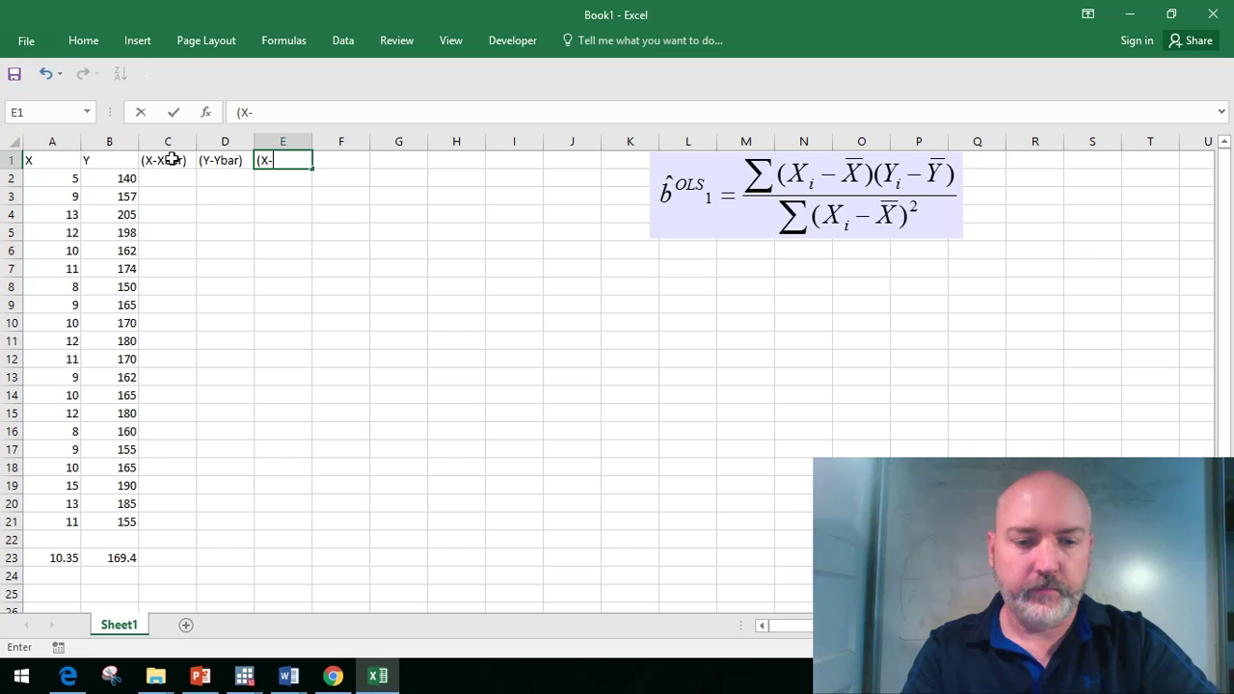
type("-Xbar)")
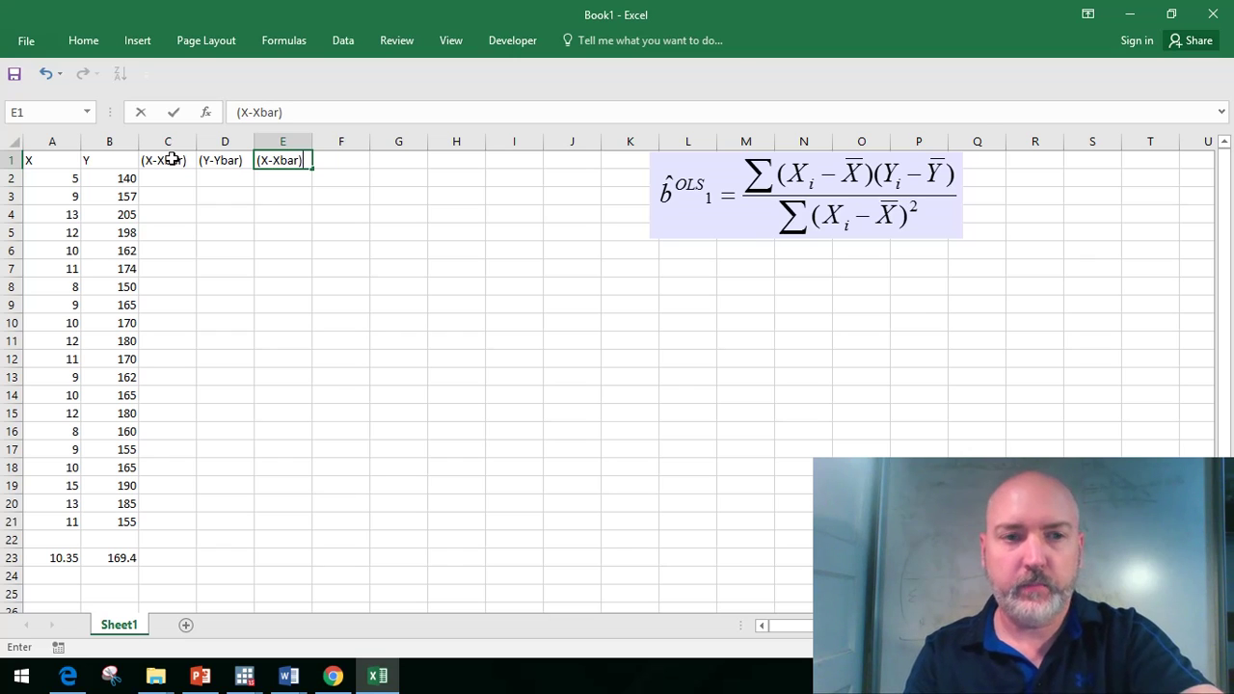
type("(Y-")
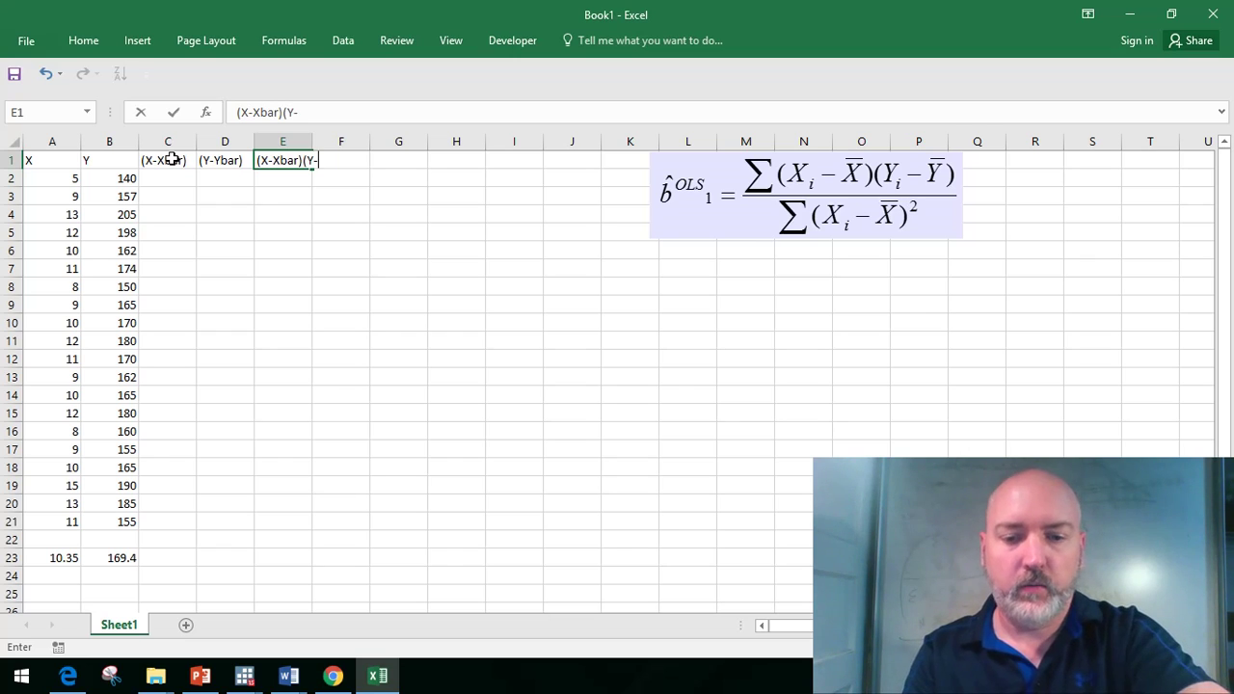
type("Ybar)")
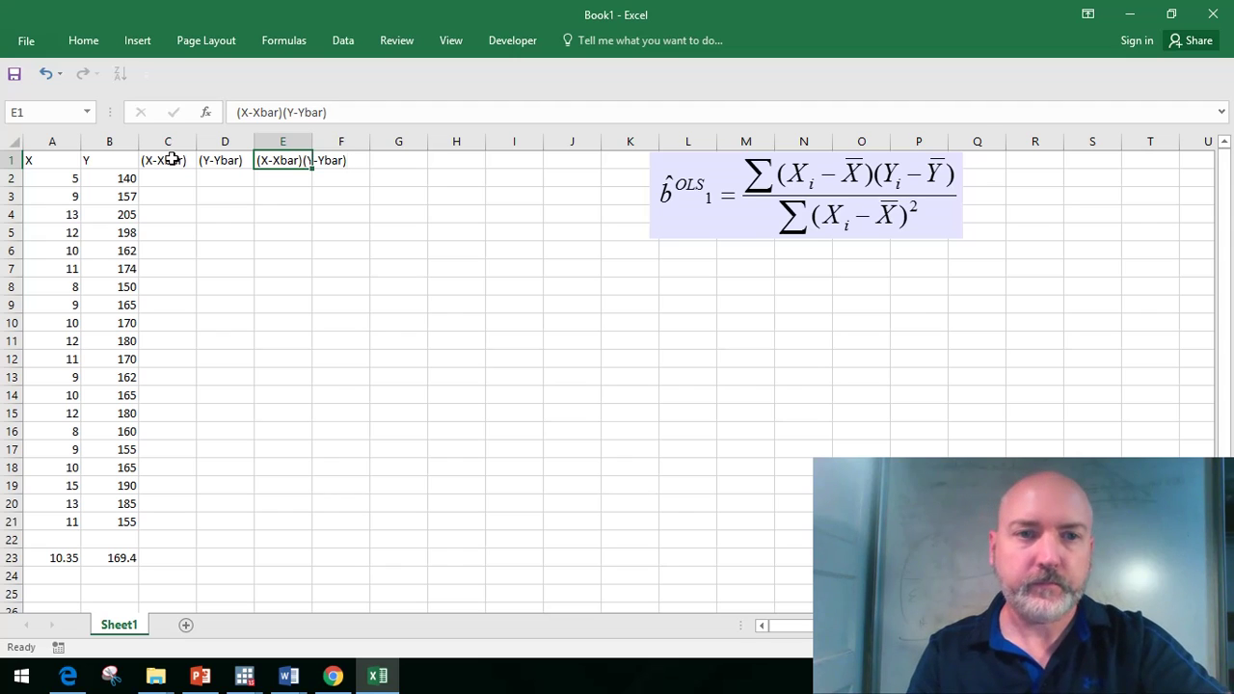
key("Tab")
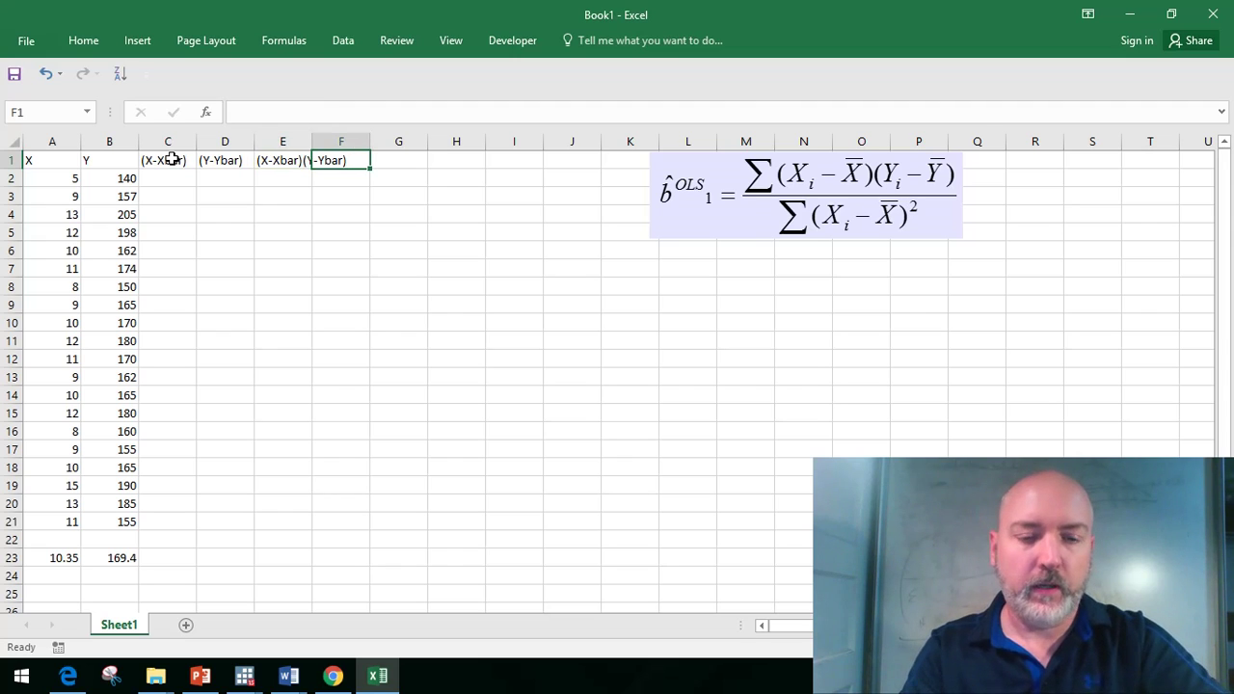
type("(")
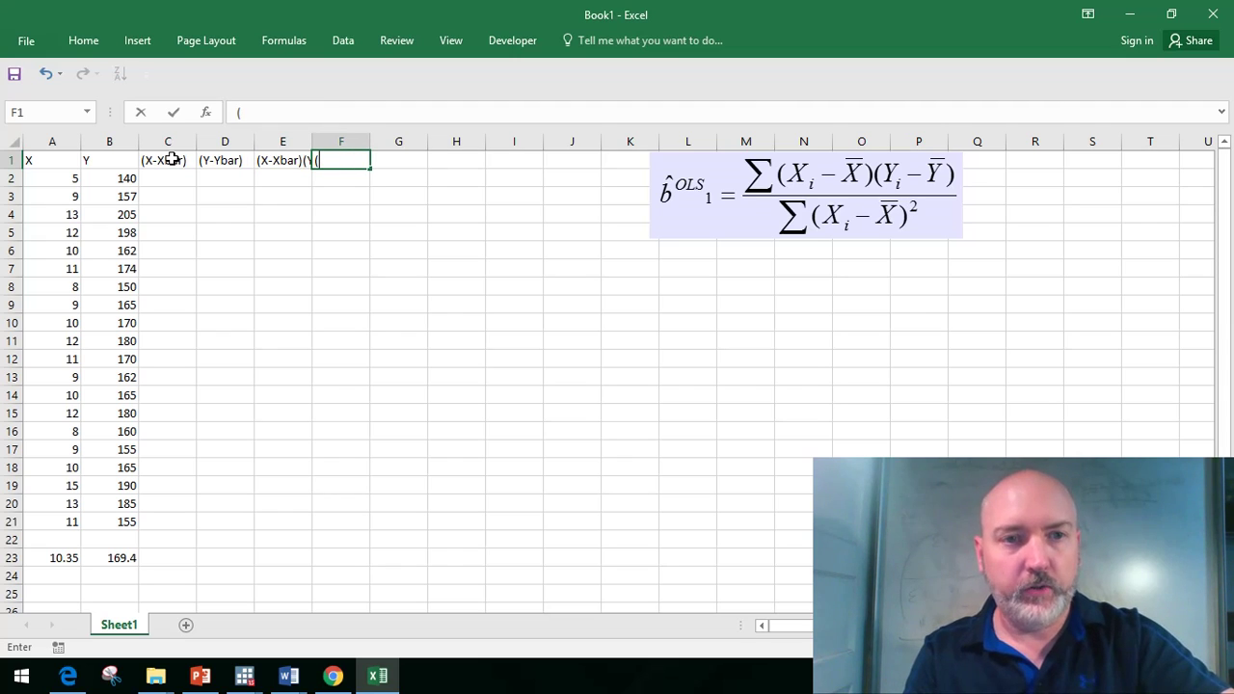
type("X")
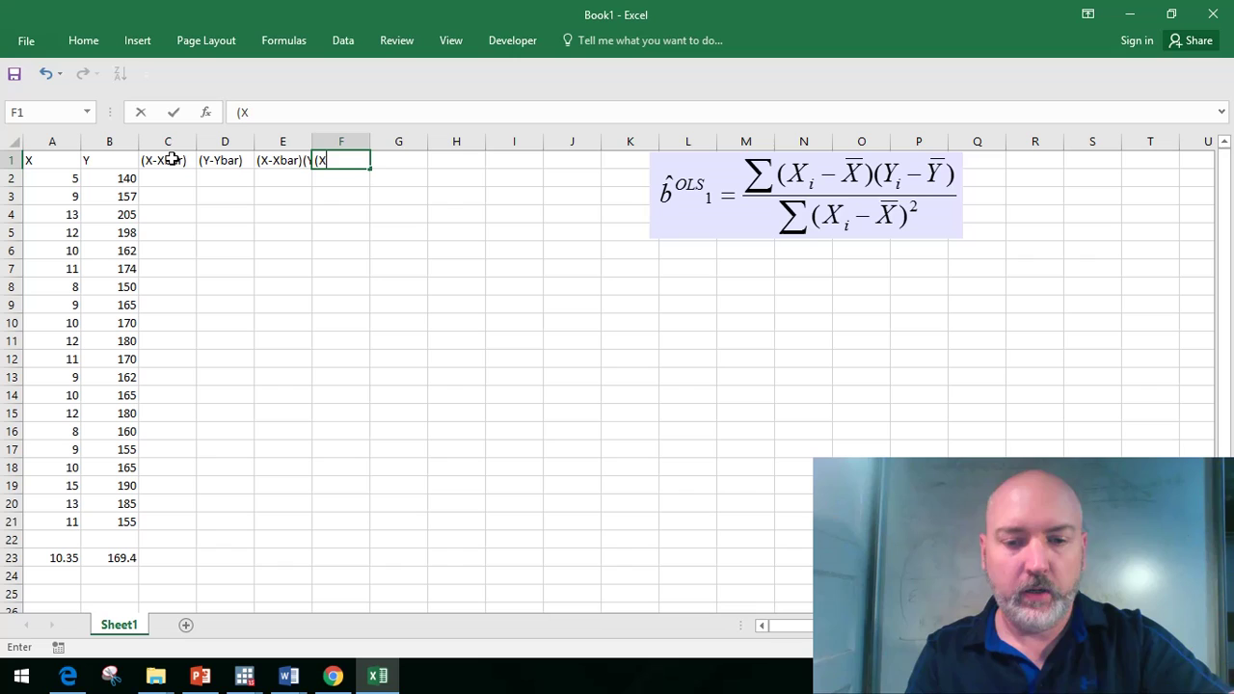
type("-Xbar")
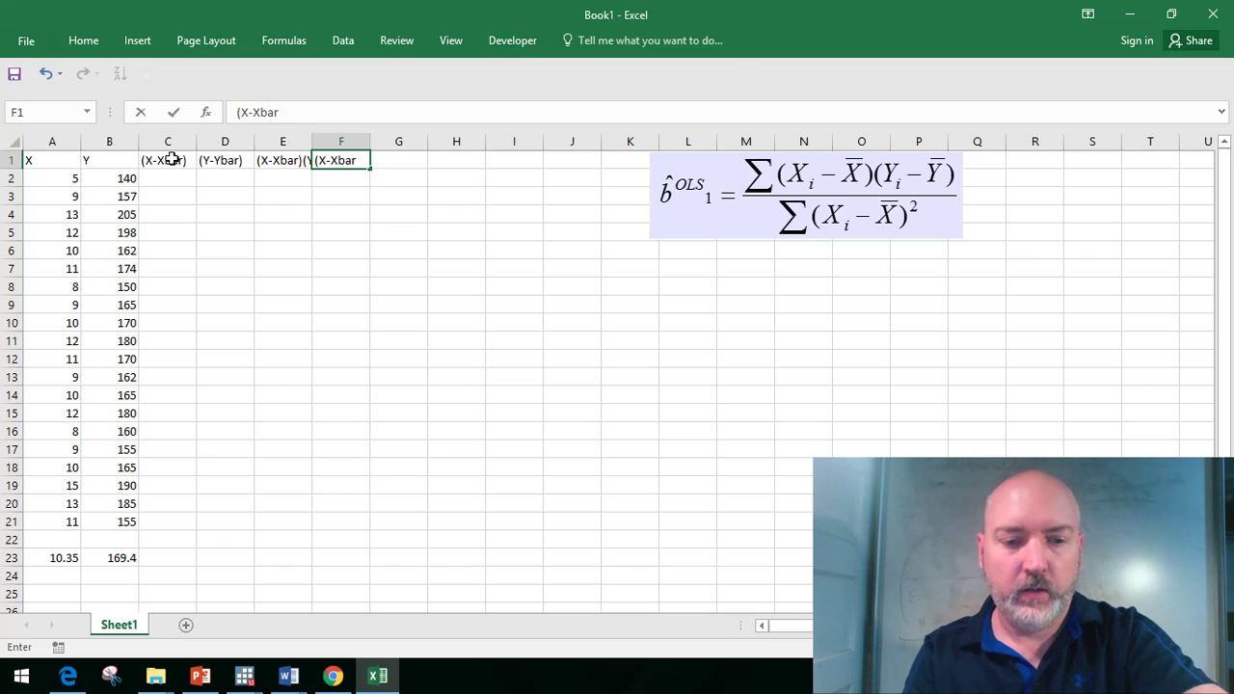
type(")2")
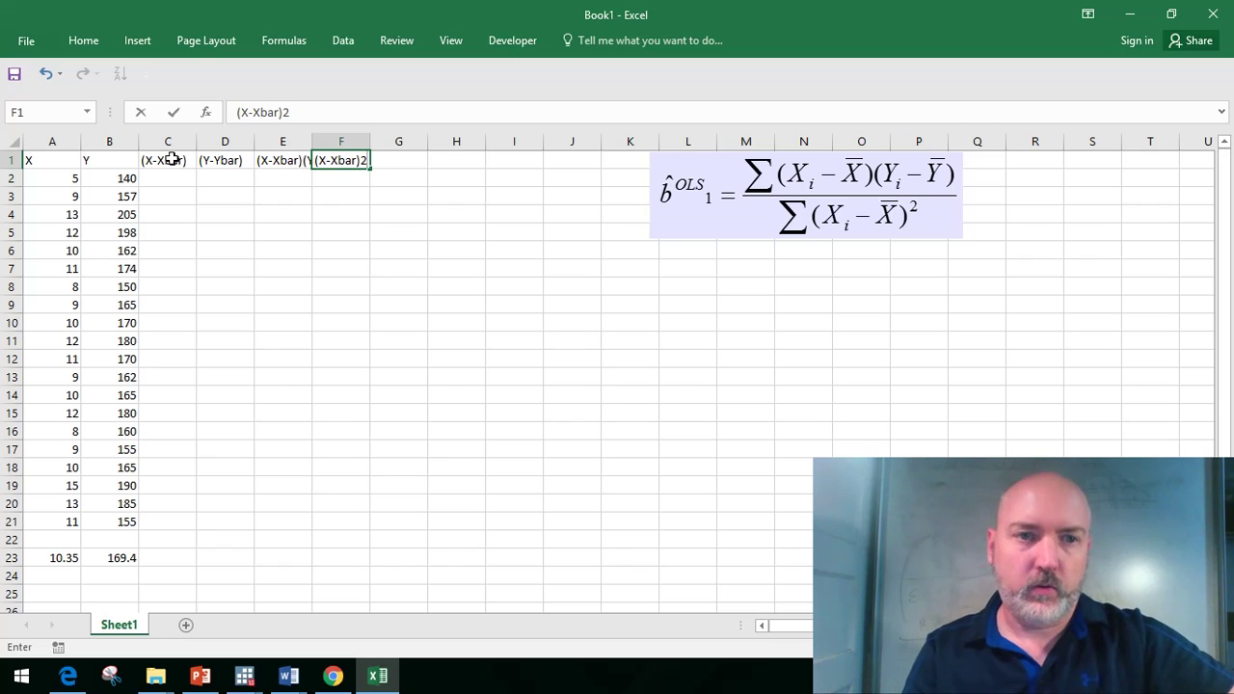
left_click(260, 245)
double_click(314, 140)
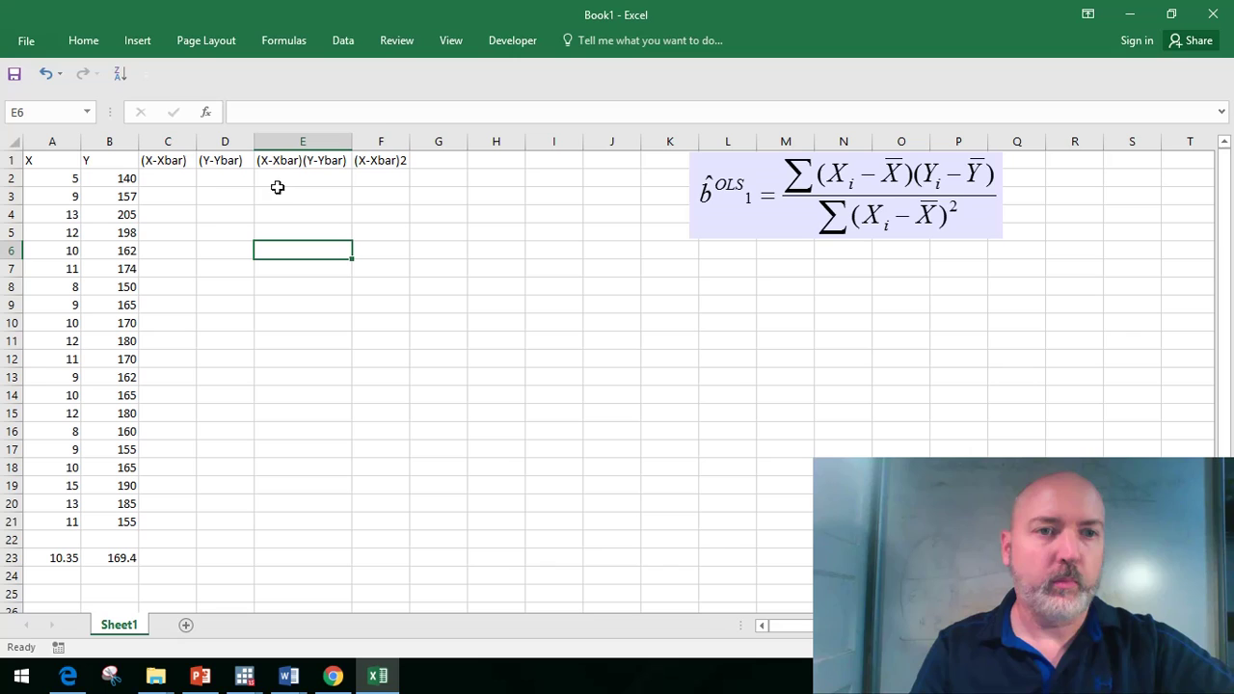
- Enter =A2-$A$23 in C2 and fill it down to C21 for the X deviations
left_click(170, 180)
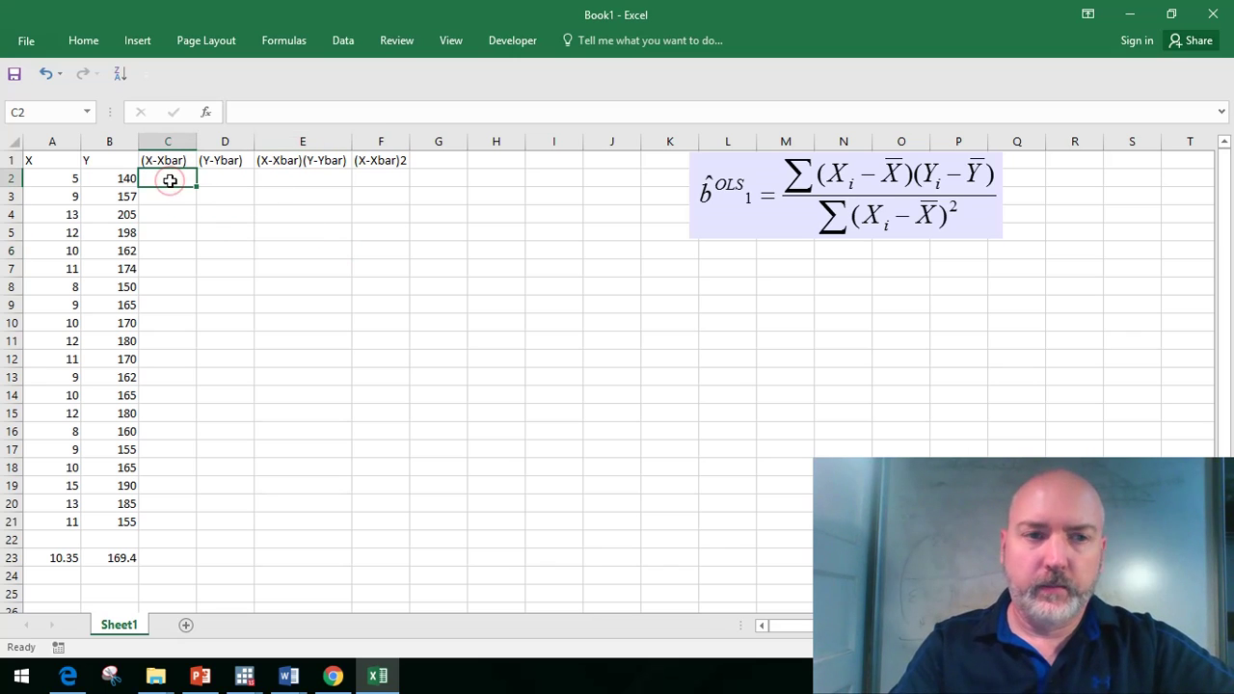
type("=")
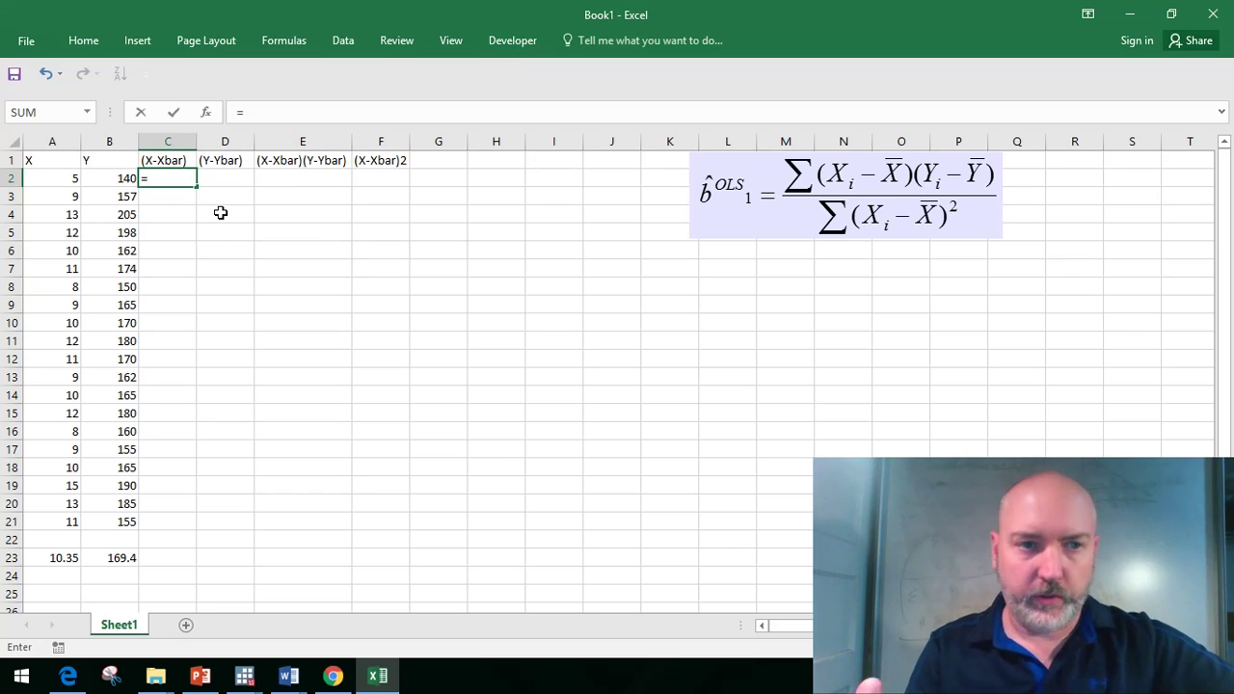
left_click(51, 180)
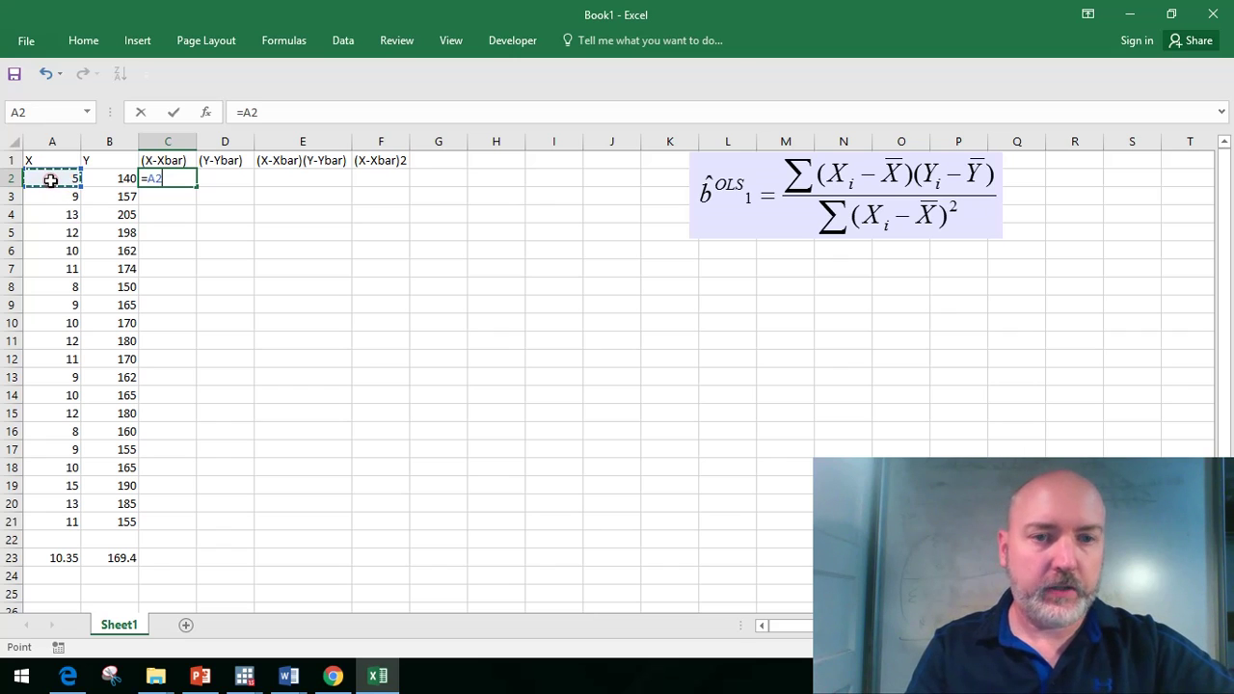
type("-")
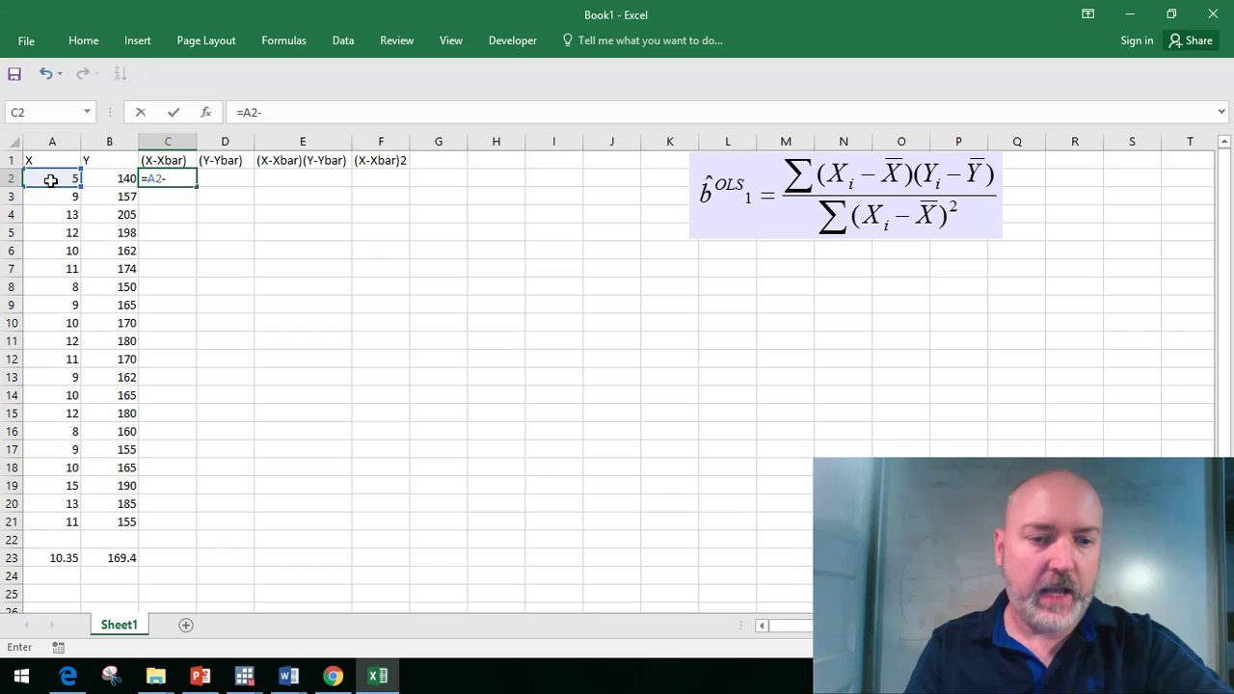
type("$")
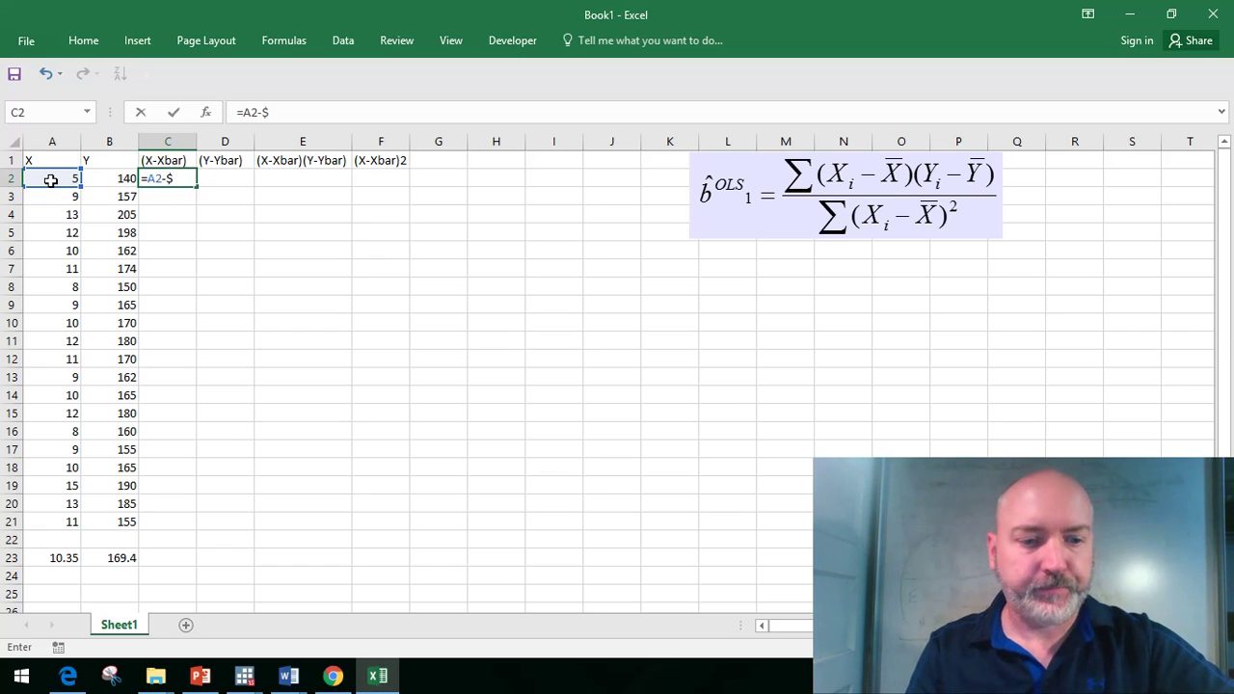
type("a")
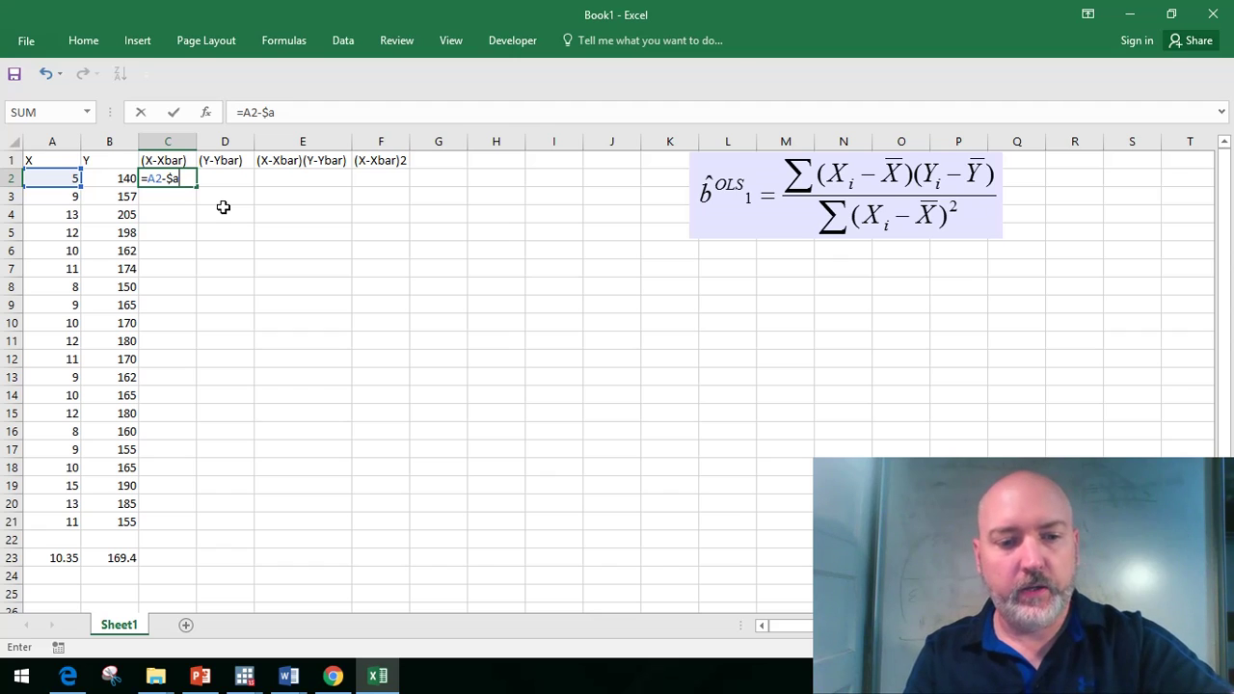
type("23")
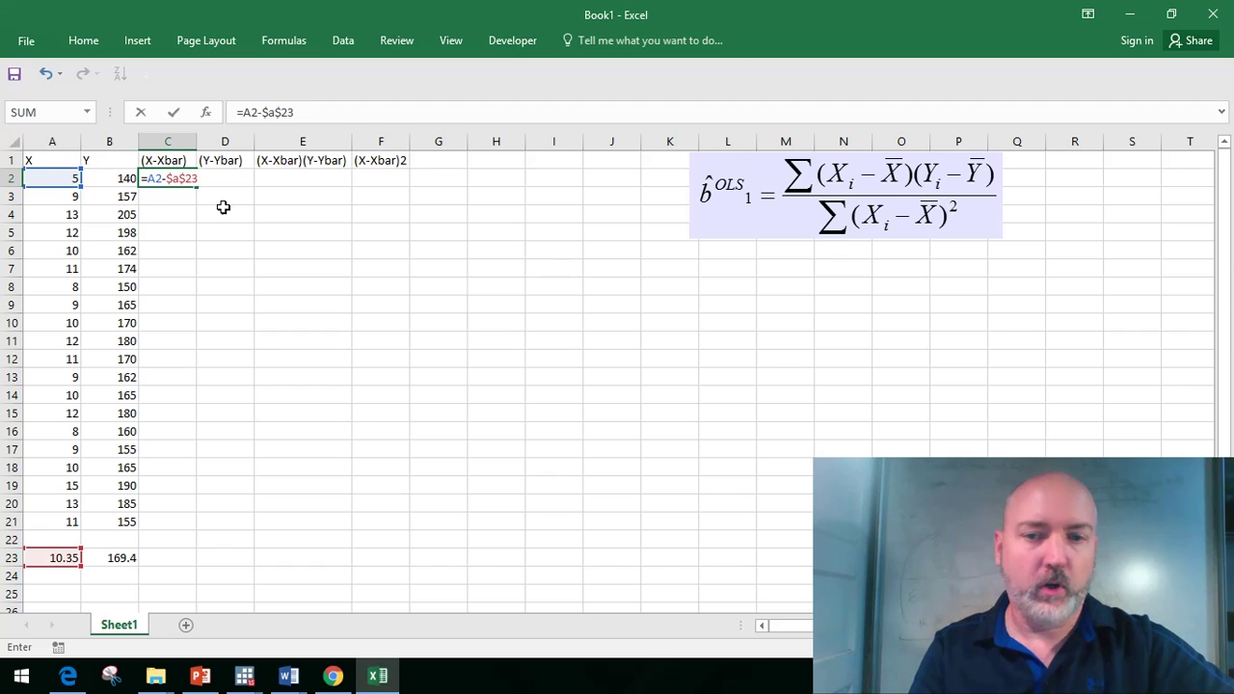
key("Return")
left_click(181, 180)
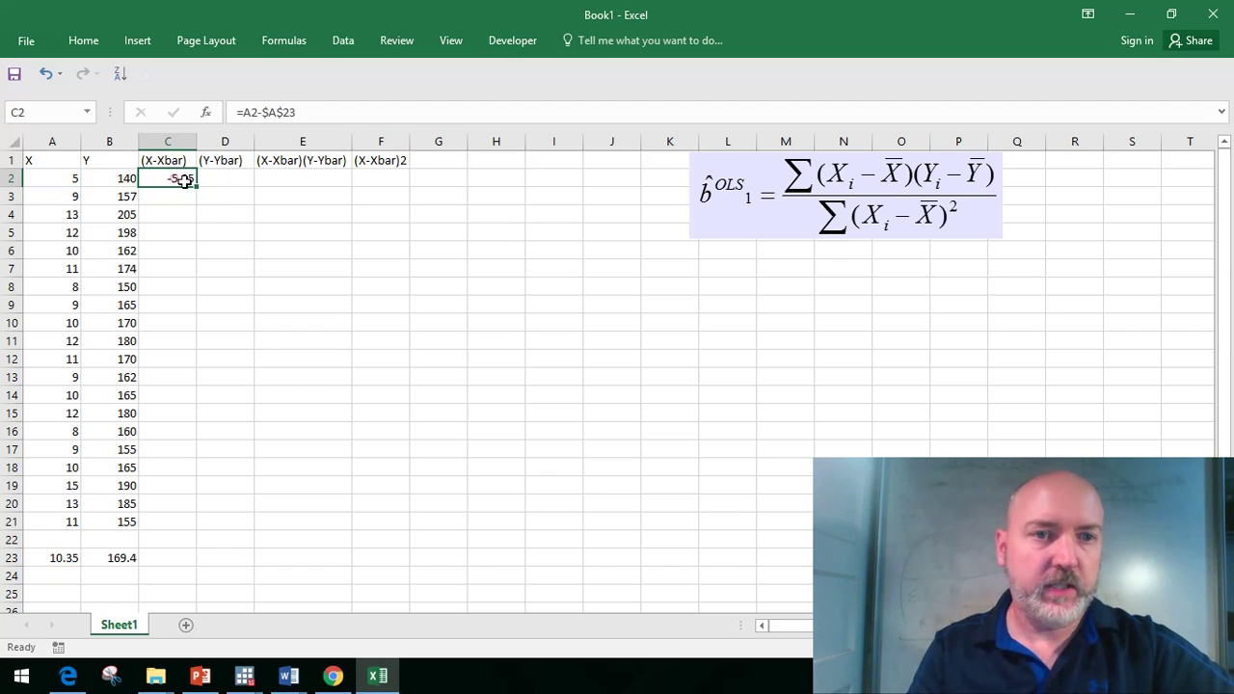
left_click_drag(198, 186, 187, 525)
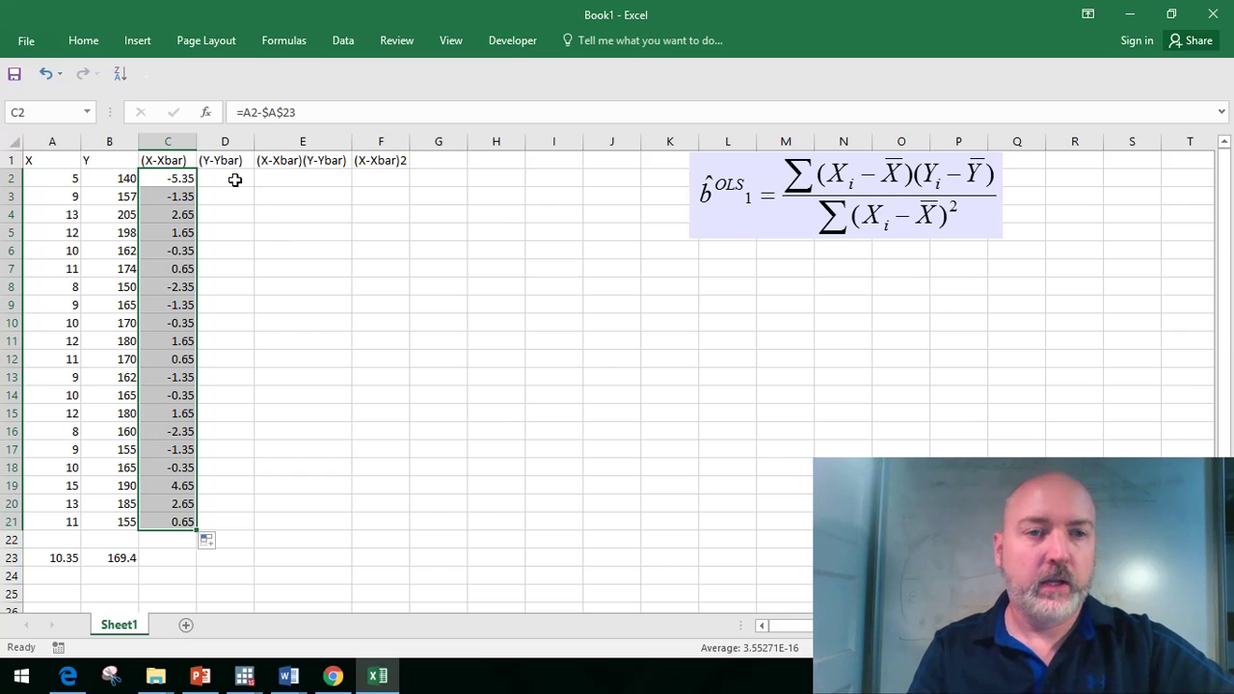
- Fill D2:D21 with =B2-$B$23 to get the Y deviations from the mean
left_click(234, 179)
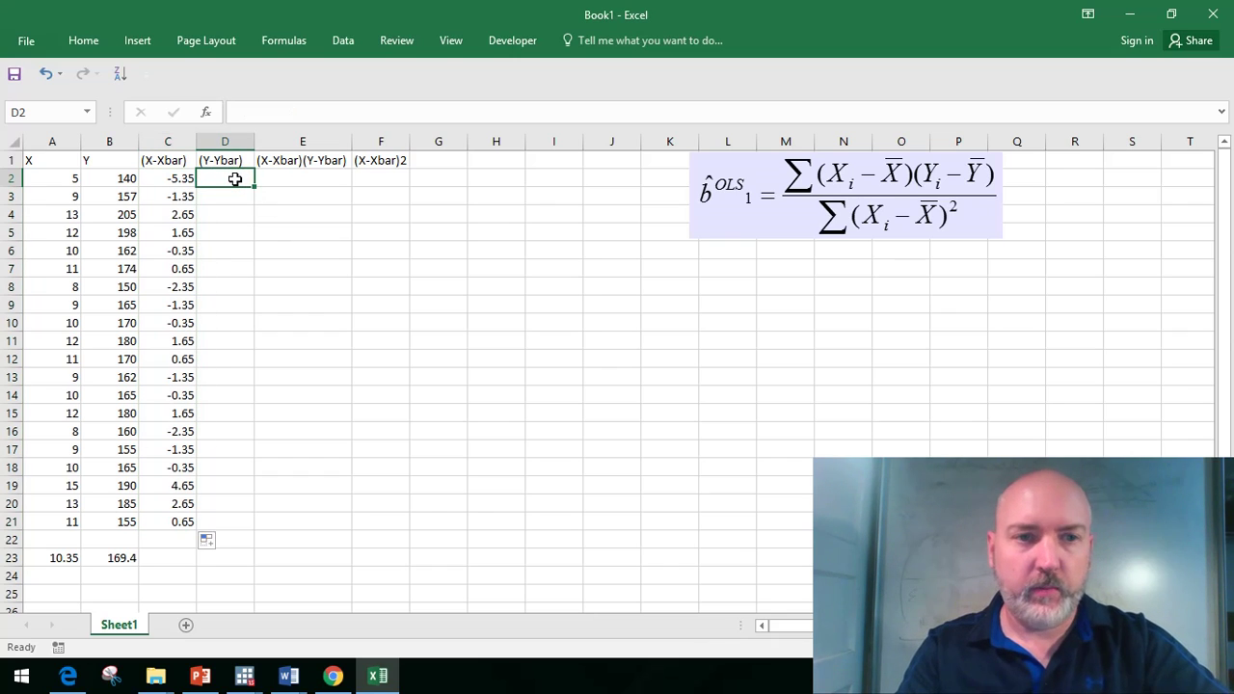
type("=")
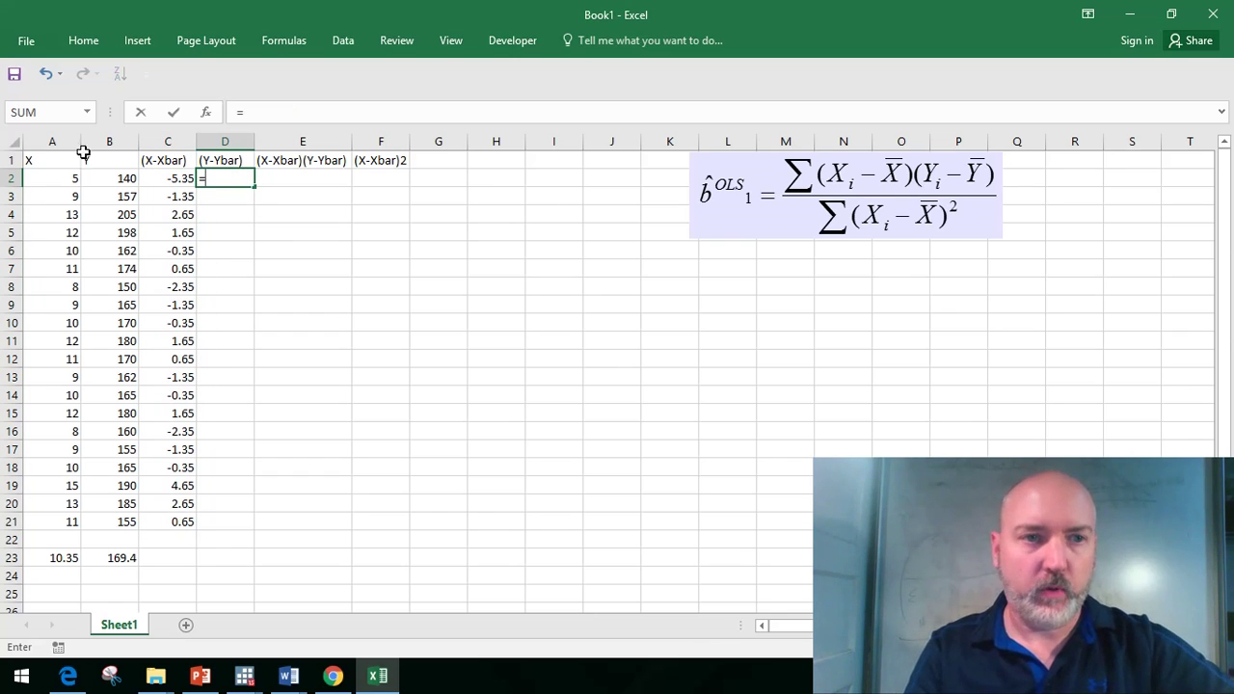
left_click(98, 180)
type("-$b$")
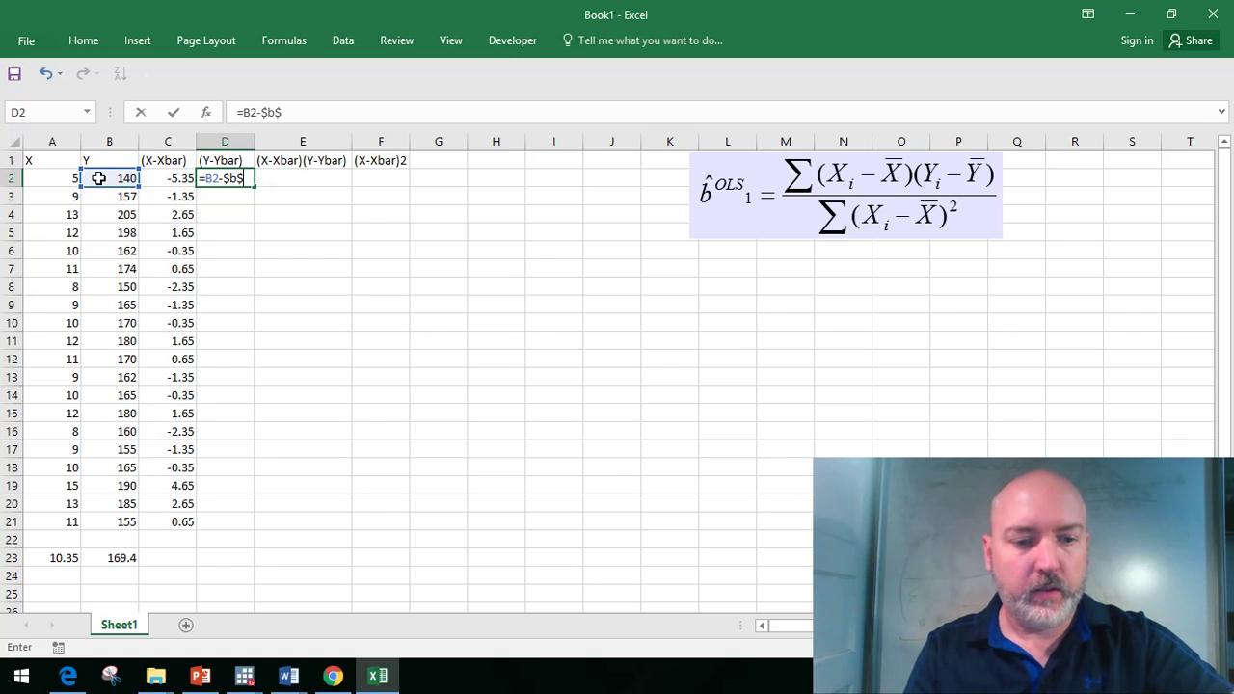
type("23")
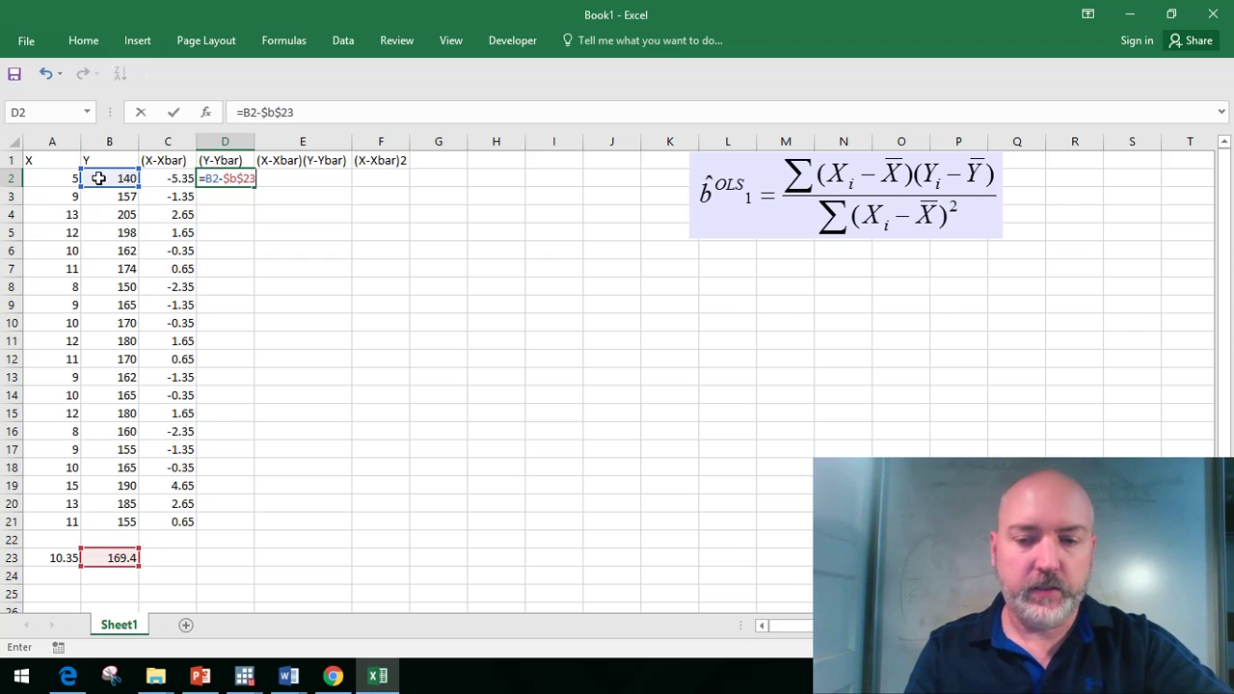
key("Return")
left_click(237, 178)
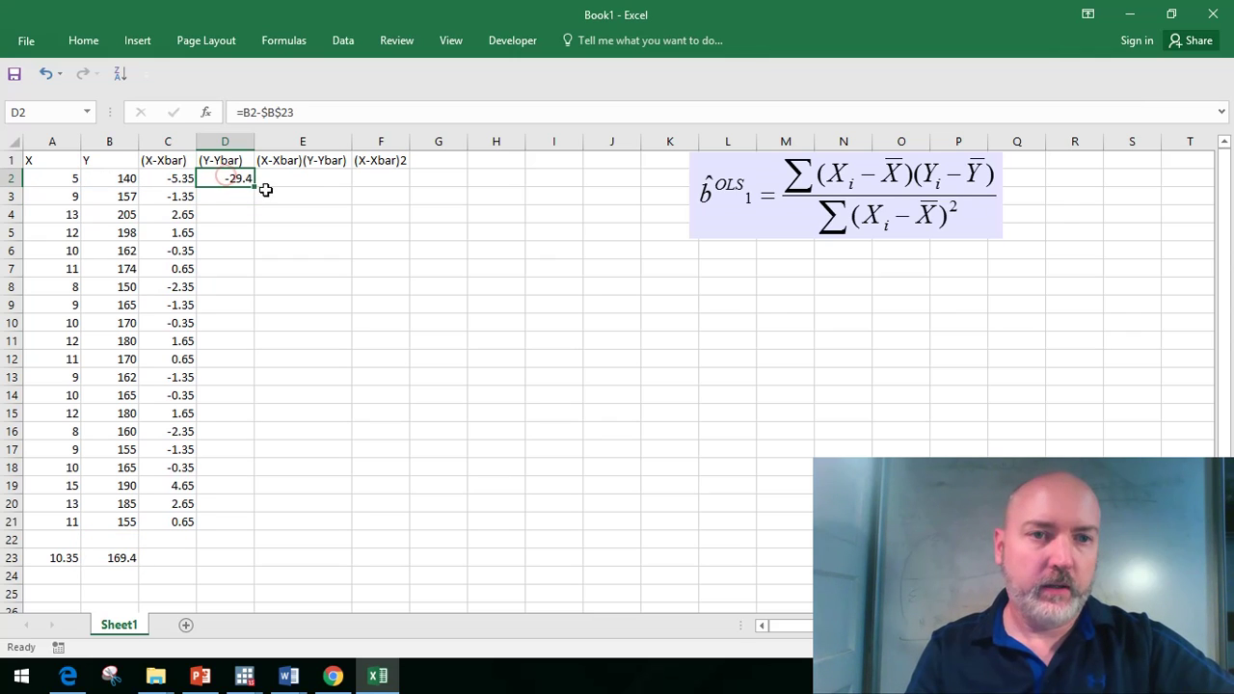
left_click_drag(257, 190, 238, 532)
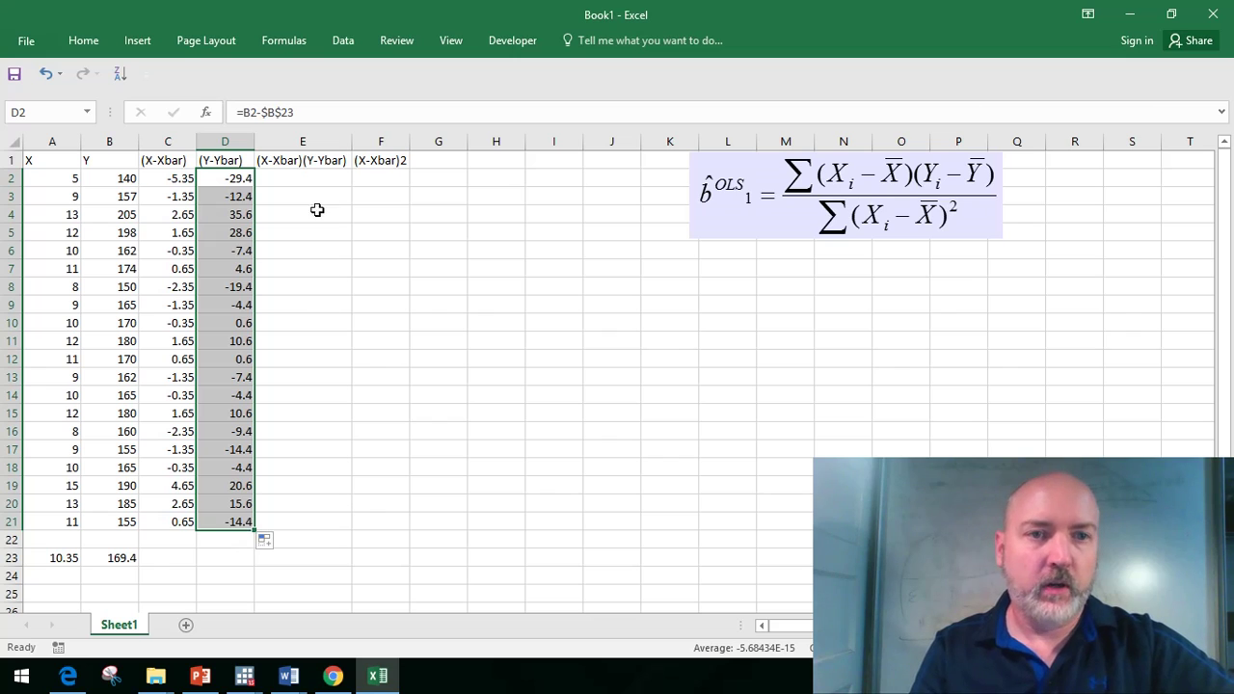
- Fill E2:E21 with =C2*D2, the product of the X and Y deviations
left_click(292, 176)
type("=")
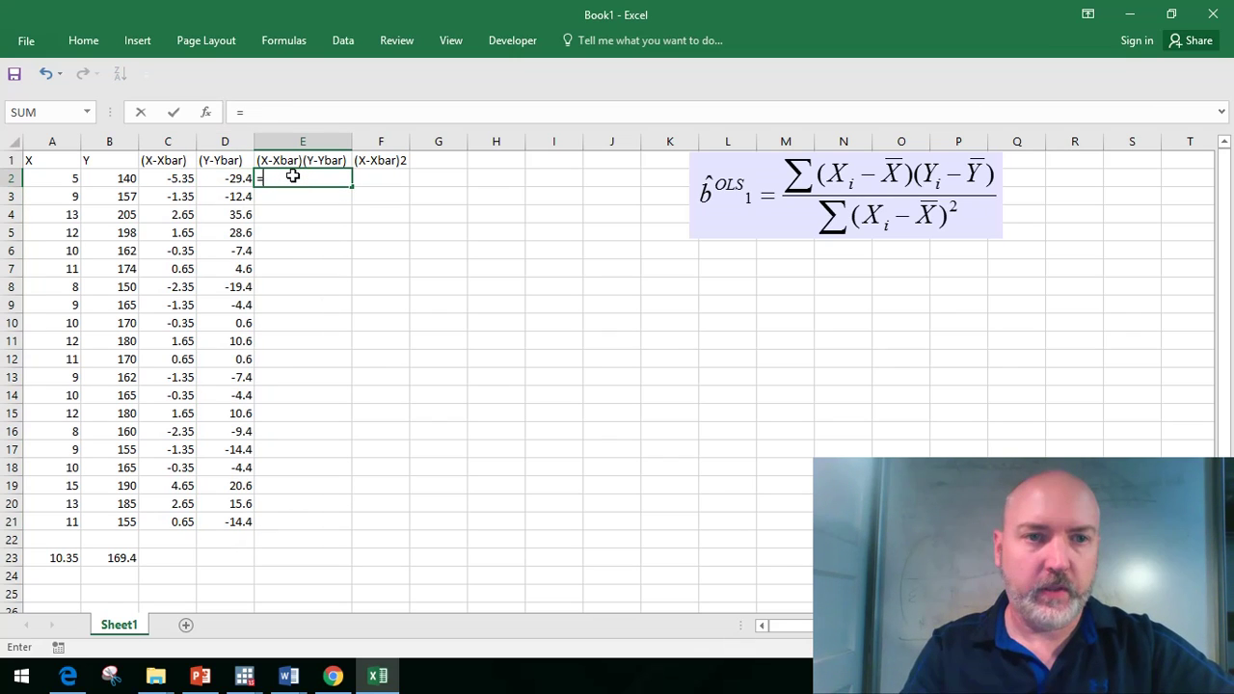
left_click(180, 179)
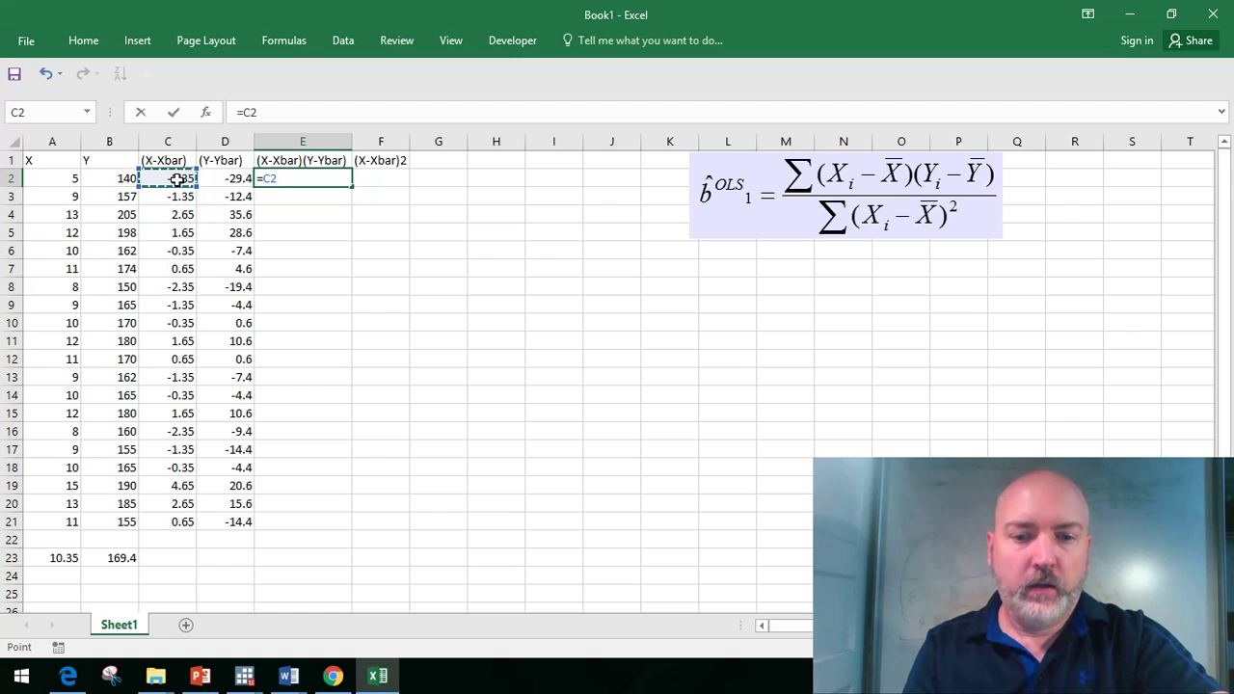
type("*")
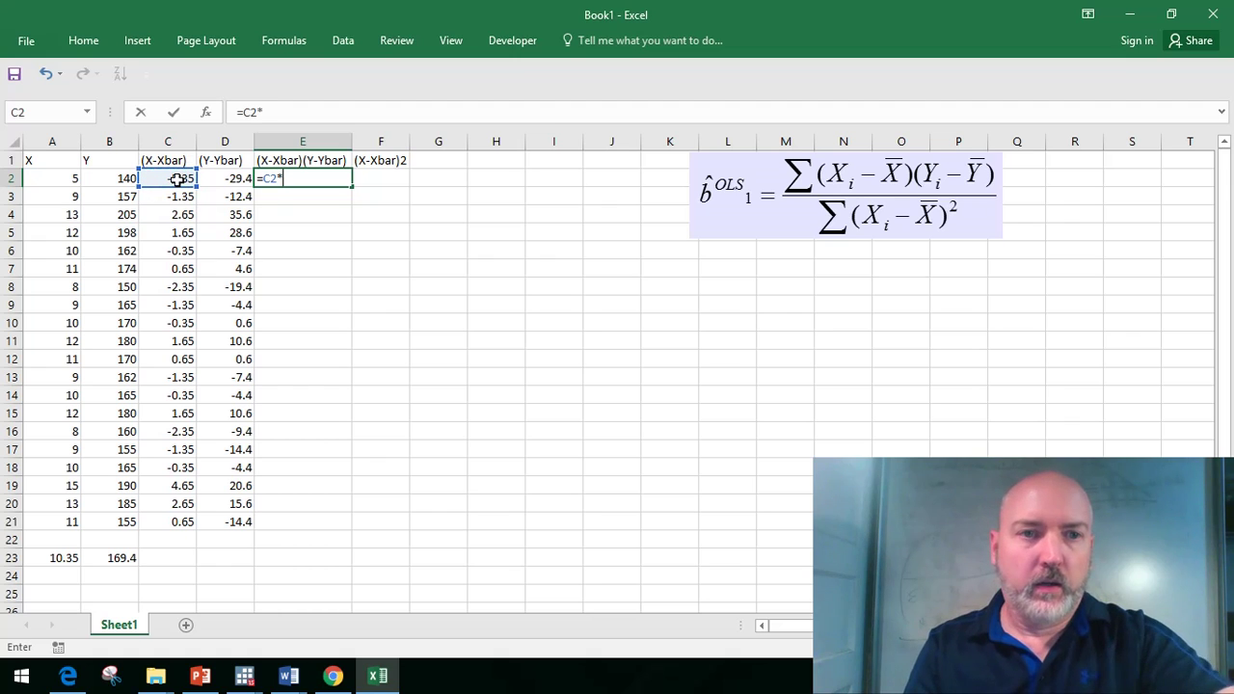
left_click(232, 179)
key("Return")
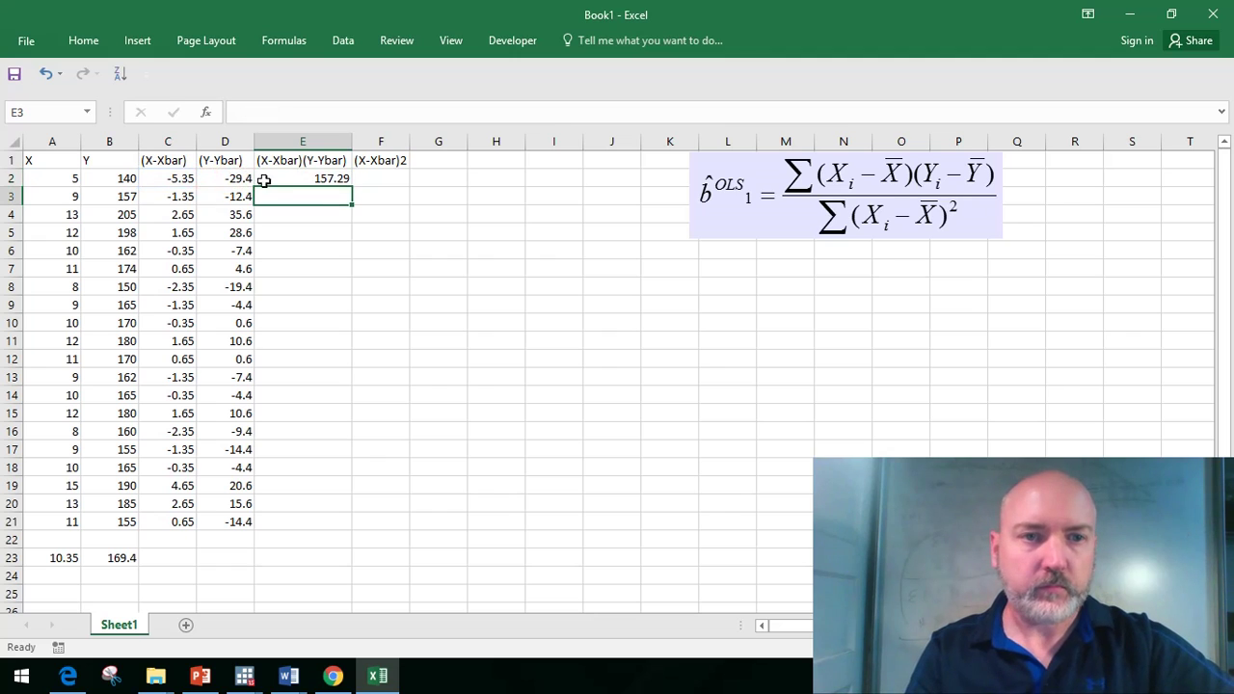
left_click(284, 180)
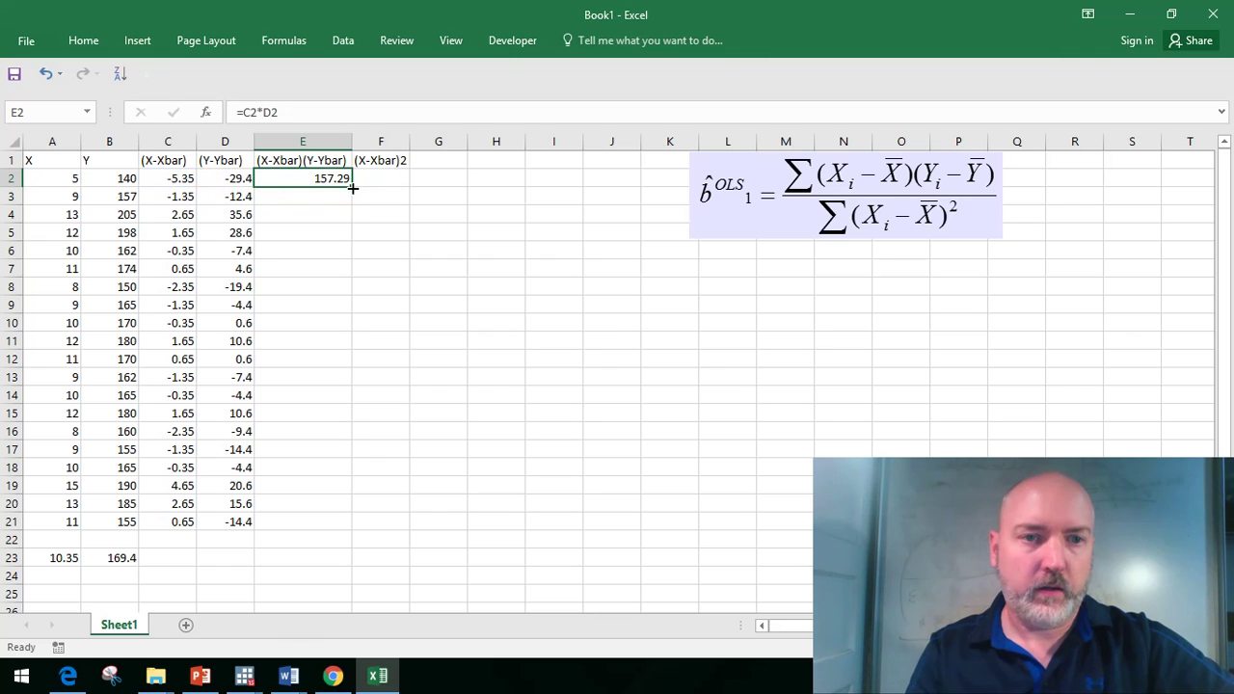
left_click_drag(351, 187, 326, 530)
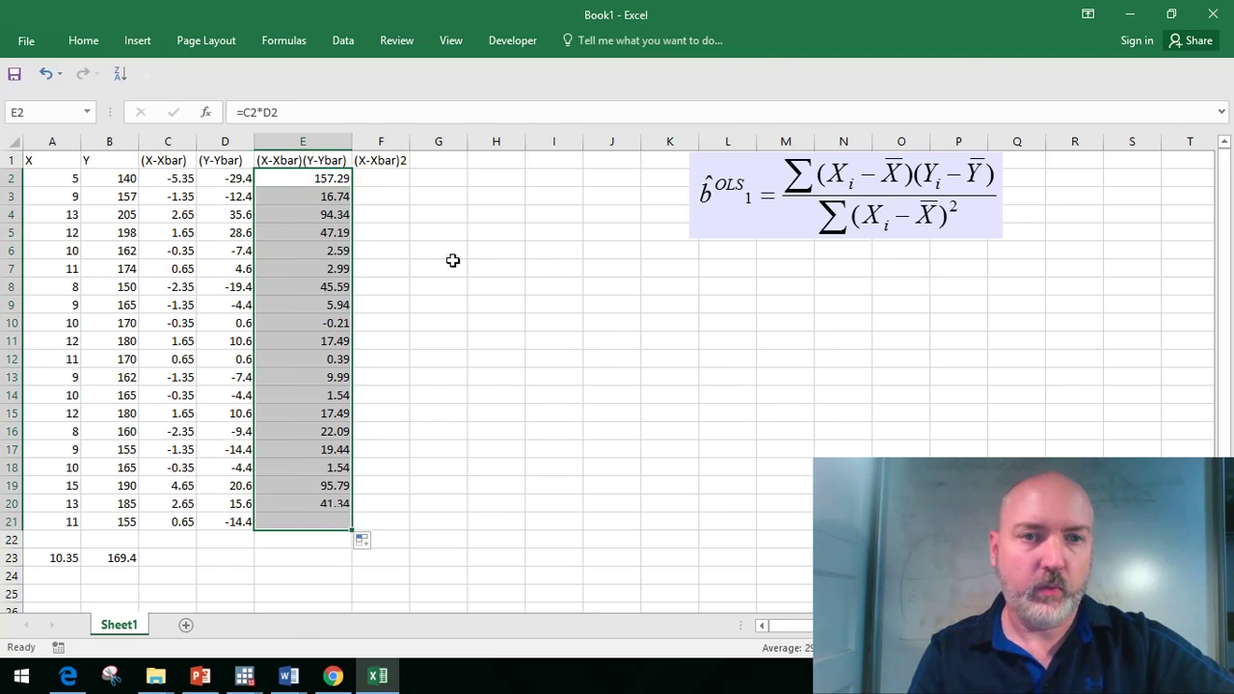
- Fill F2:F21 with =C2^2, the squared X deviations
left_click(395, 175)
type("=")
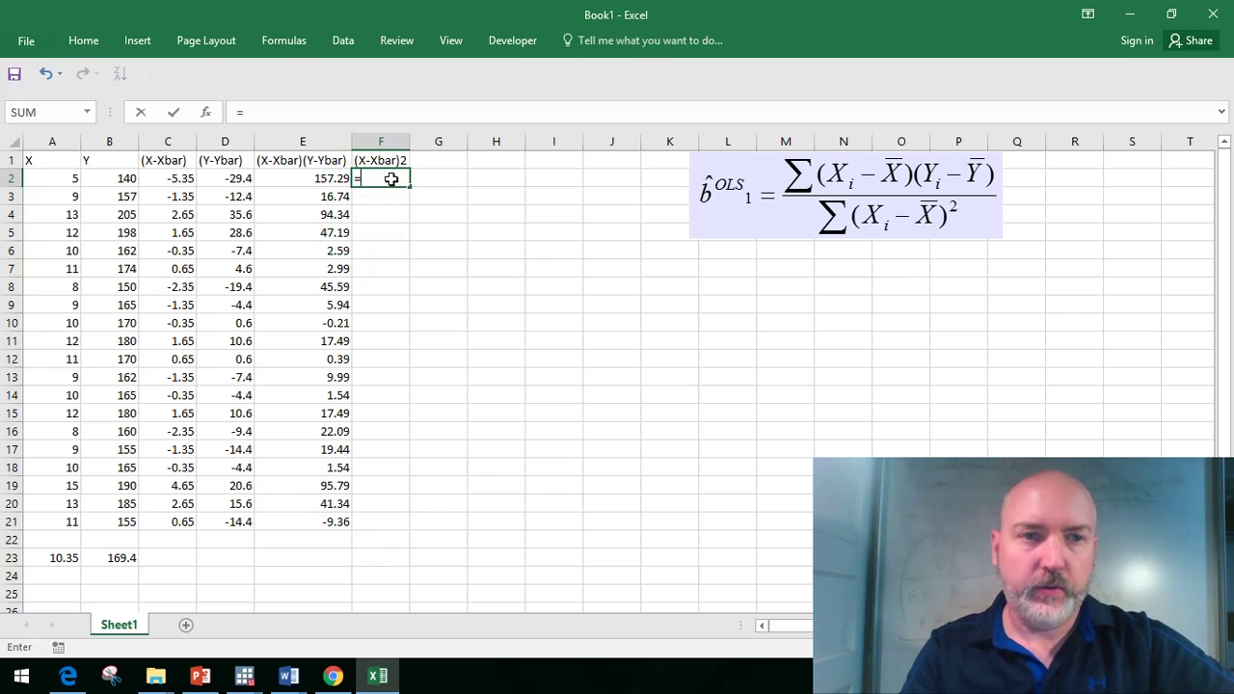
left_click(155, 178)
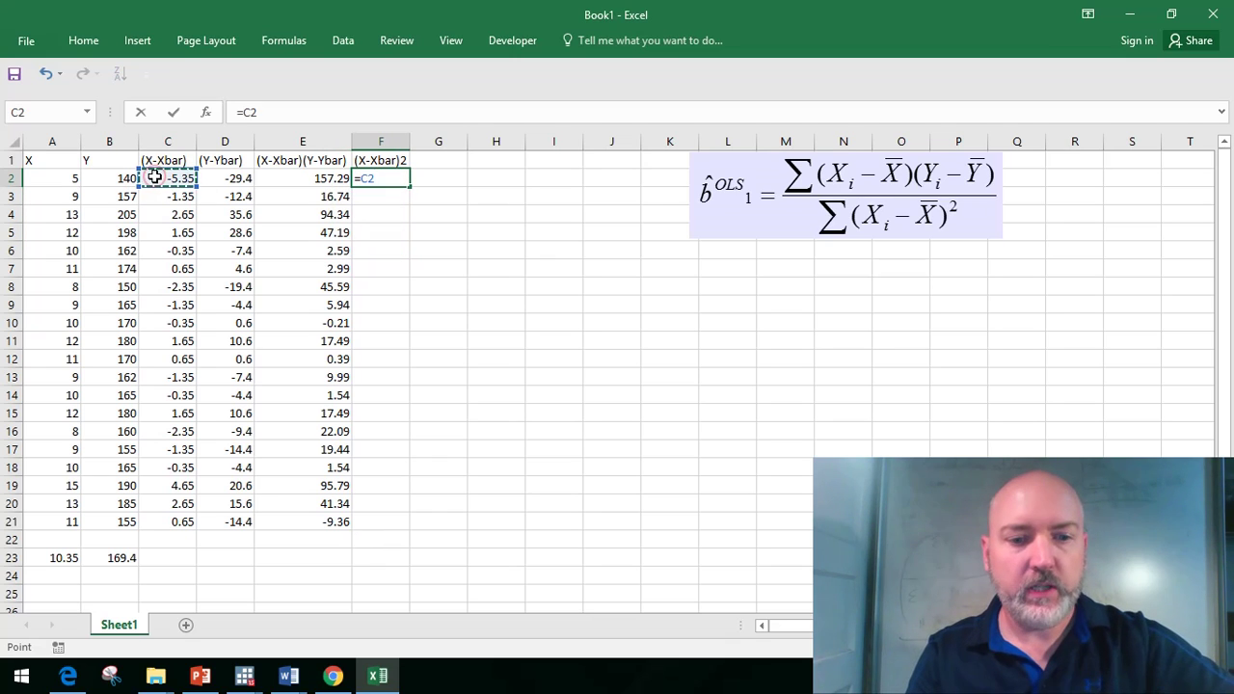
type("^2")
key("Return")
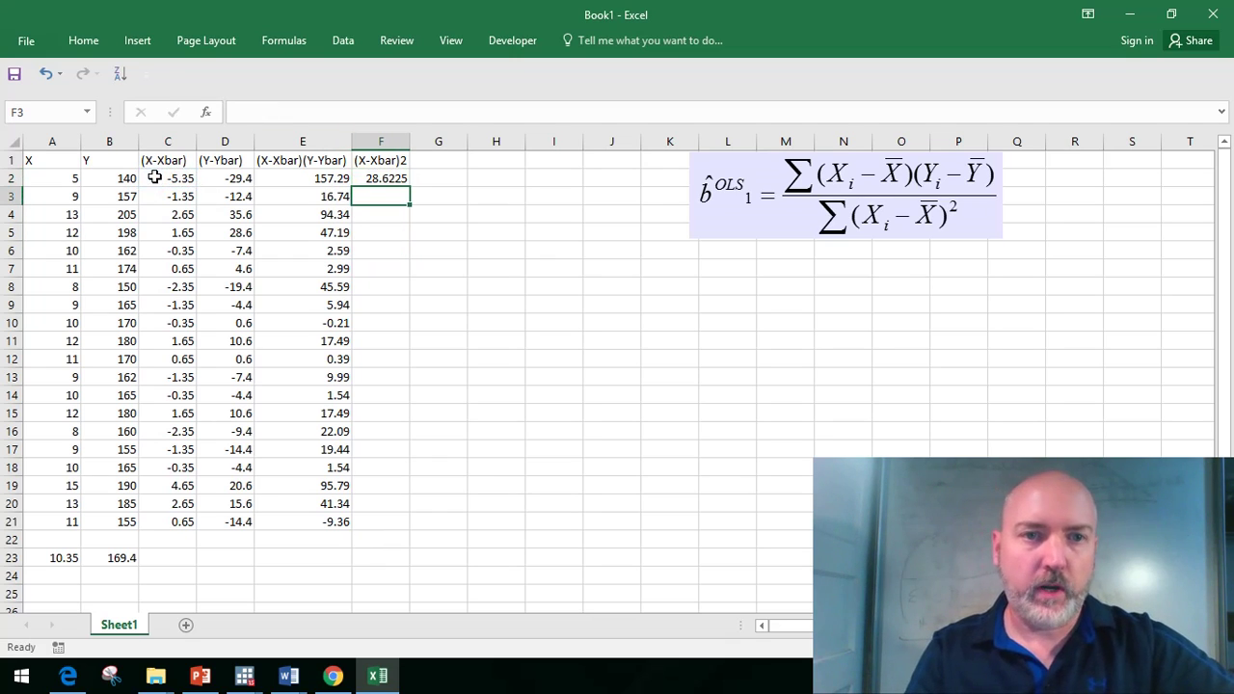
left_click(383, 177)
left_click_drag(409, 196, 392, 536)
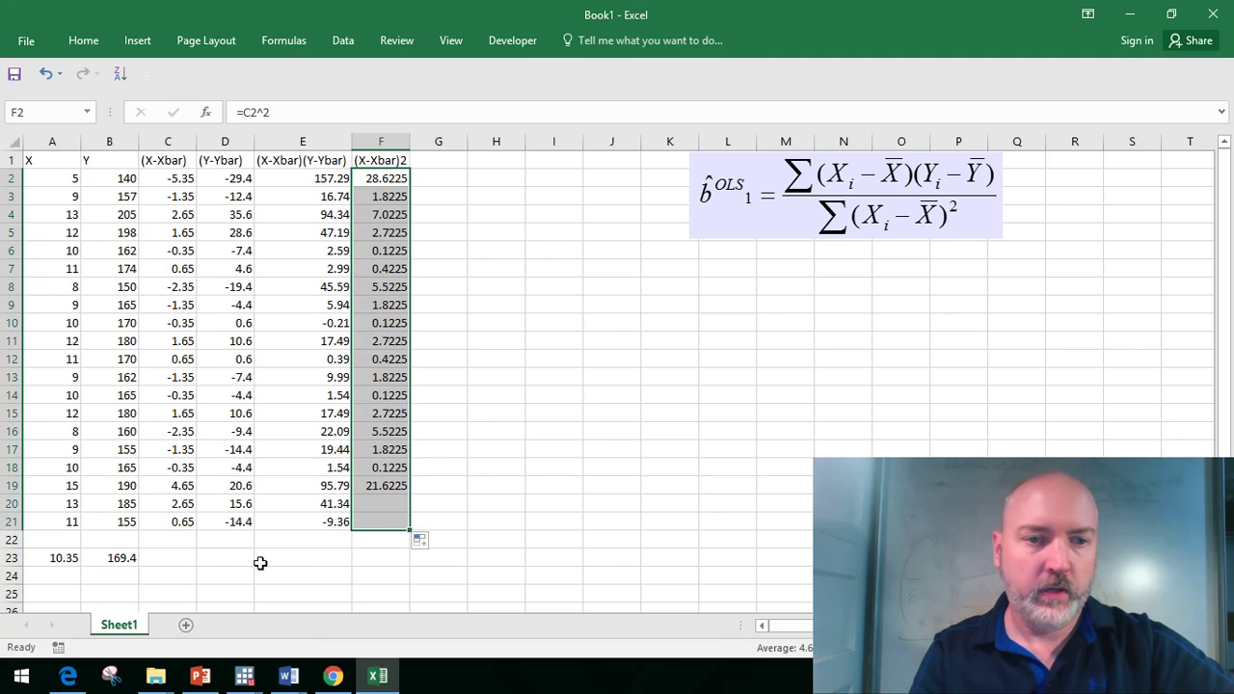
left_click(222, 557)
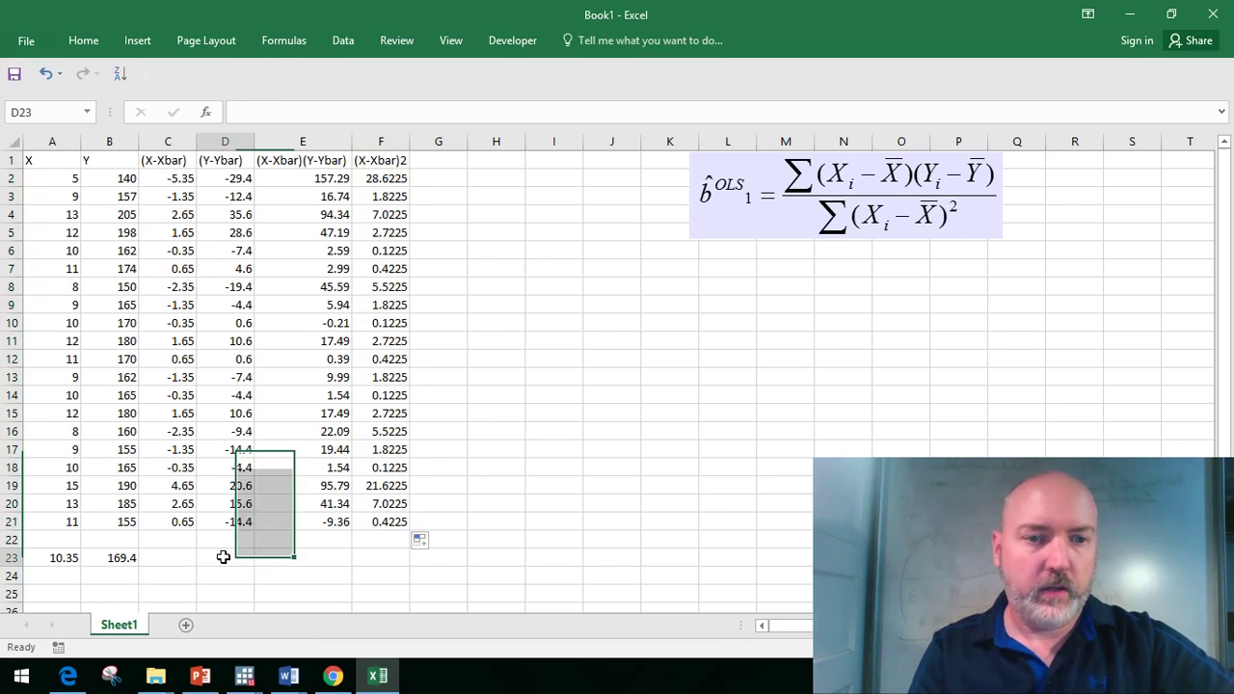
- Put =SUM(E2:E21) in E23 and copy it into F23, giving 590.2 and 92.55
left_click(296, 556)
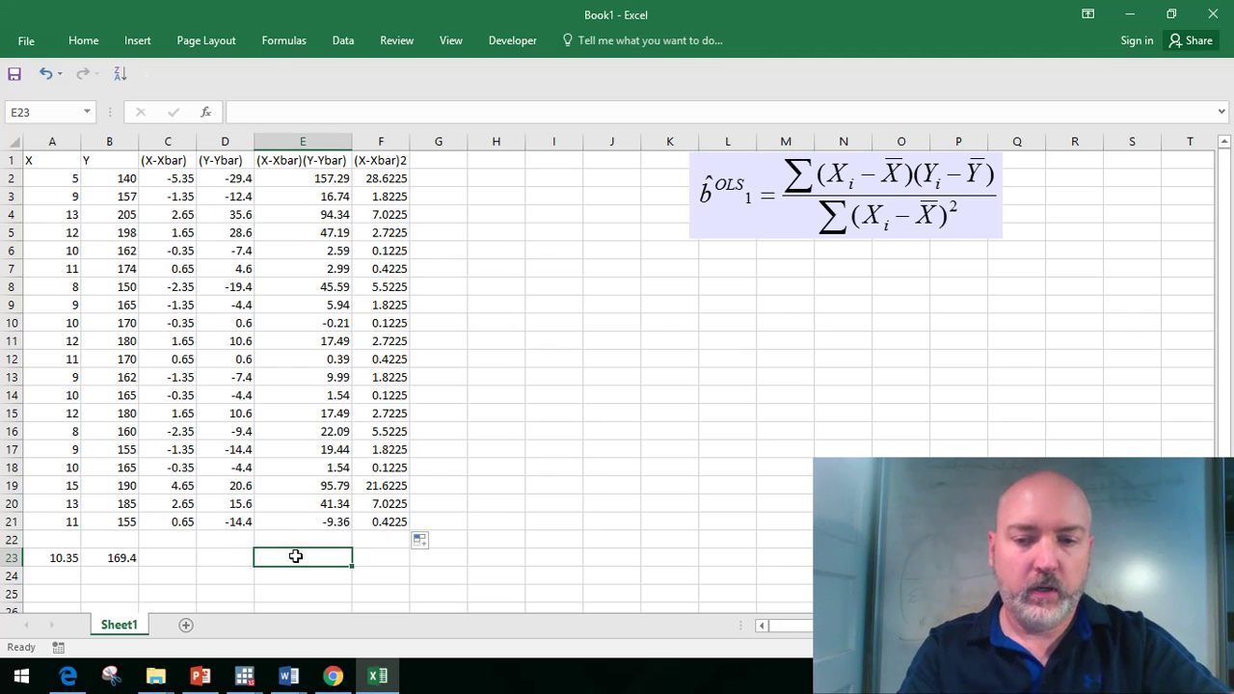
type("=sum")
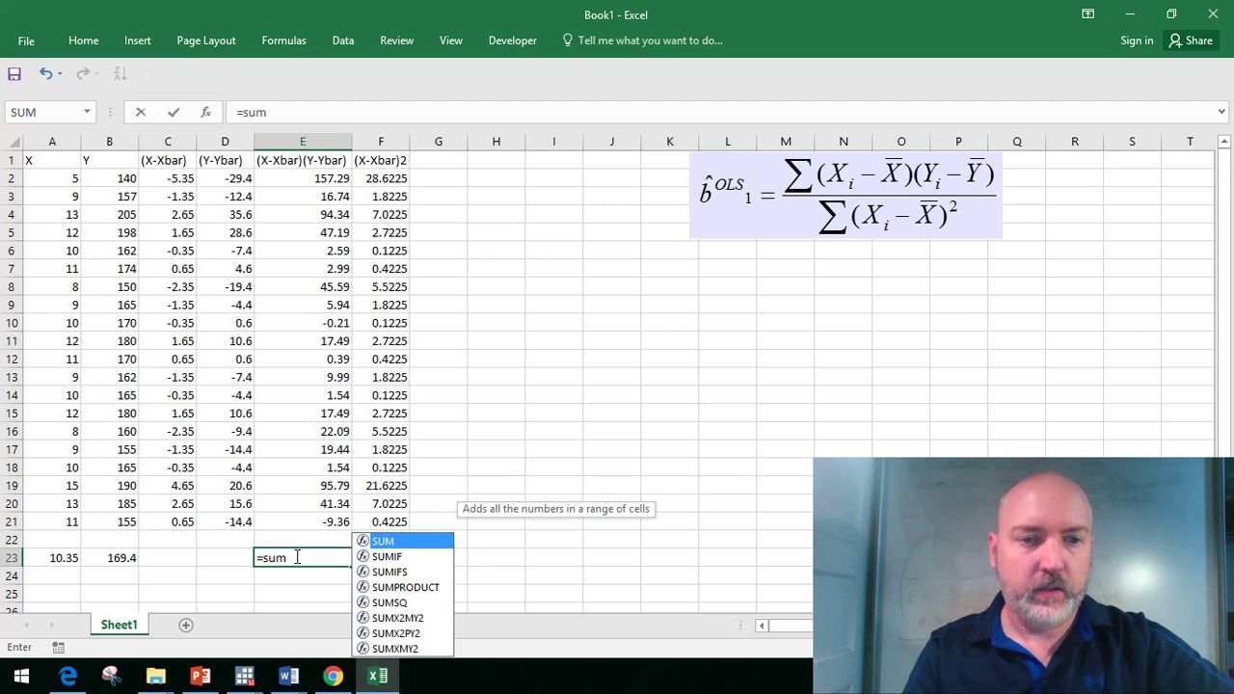
type("(")
left_click_drag(311, 521, 304, 176)
key("Return")
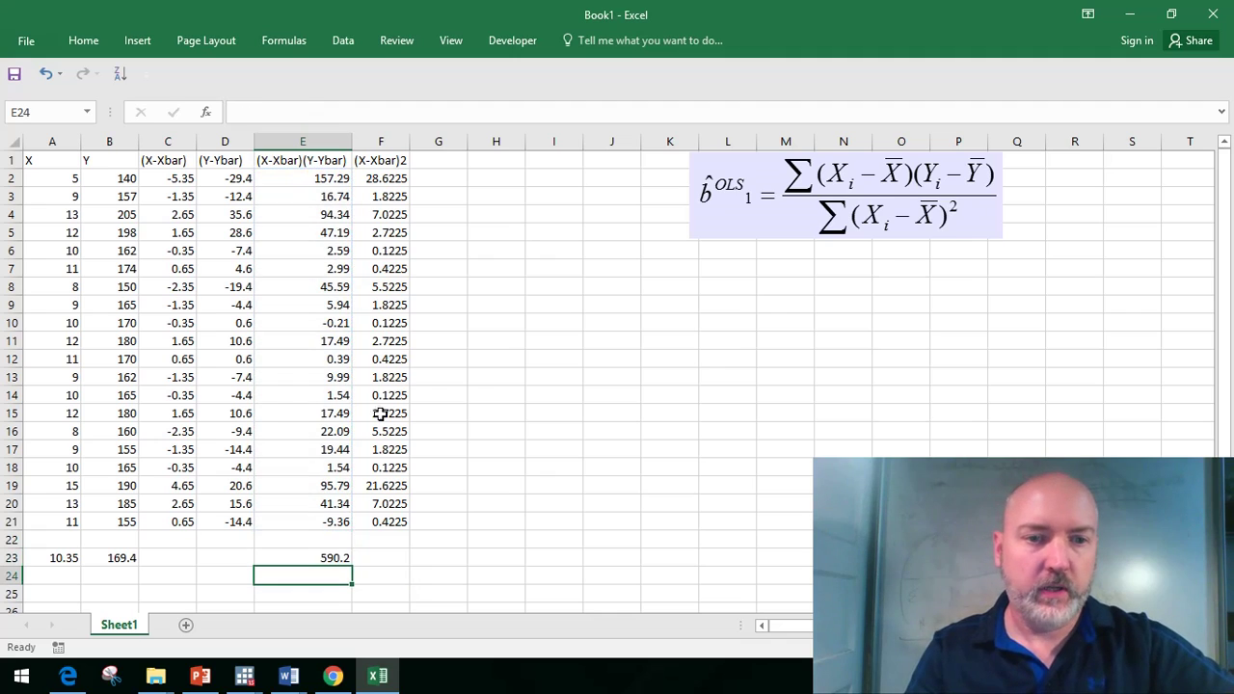
left_click(343, 559)
left_click_drag(353, 566, 405, 560)
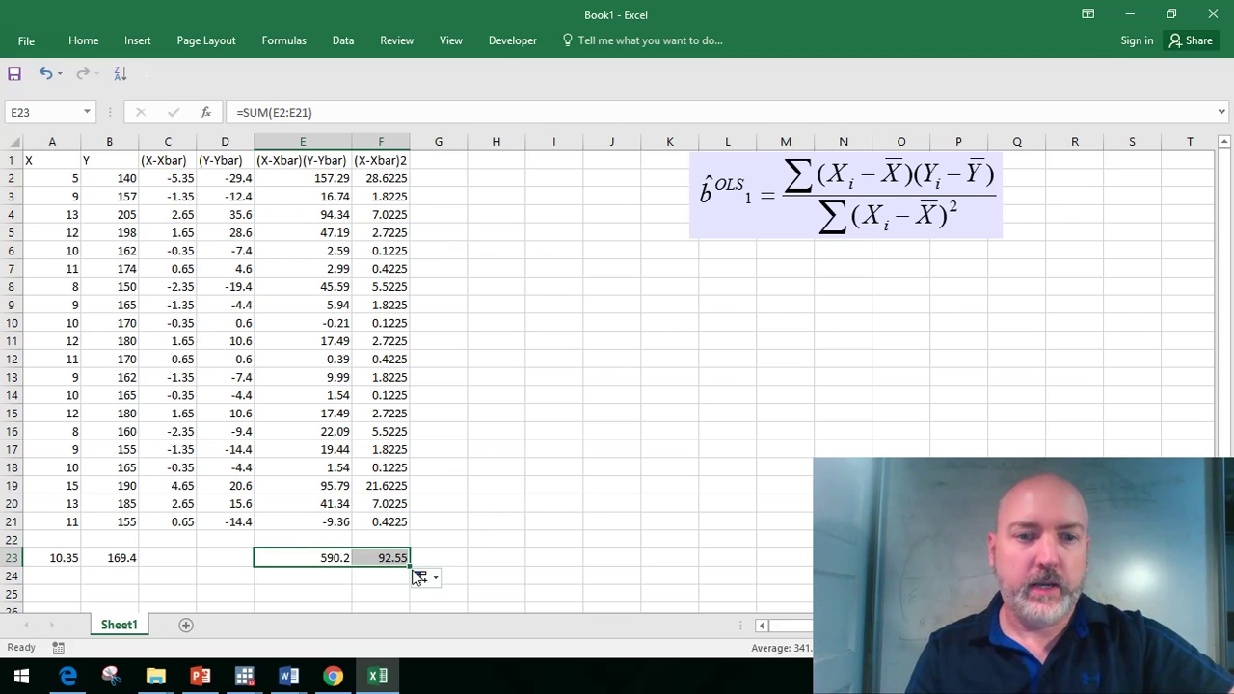
- Label J11 'b1hat-ols' and compute =E23/F23 in K11, giving 6.377093
left_click(602, 344)
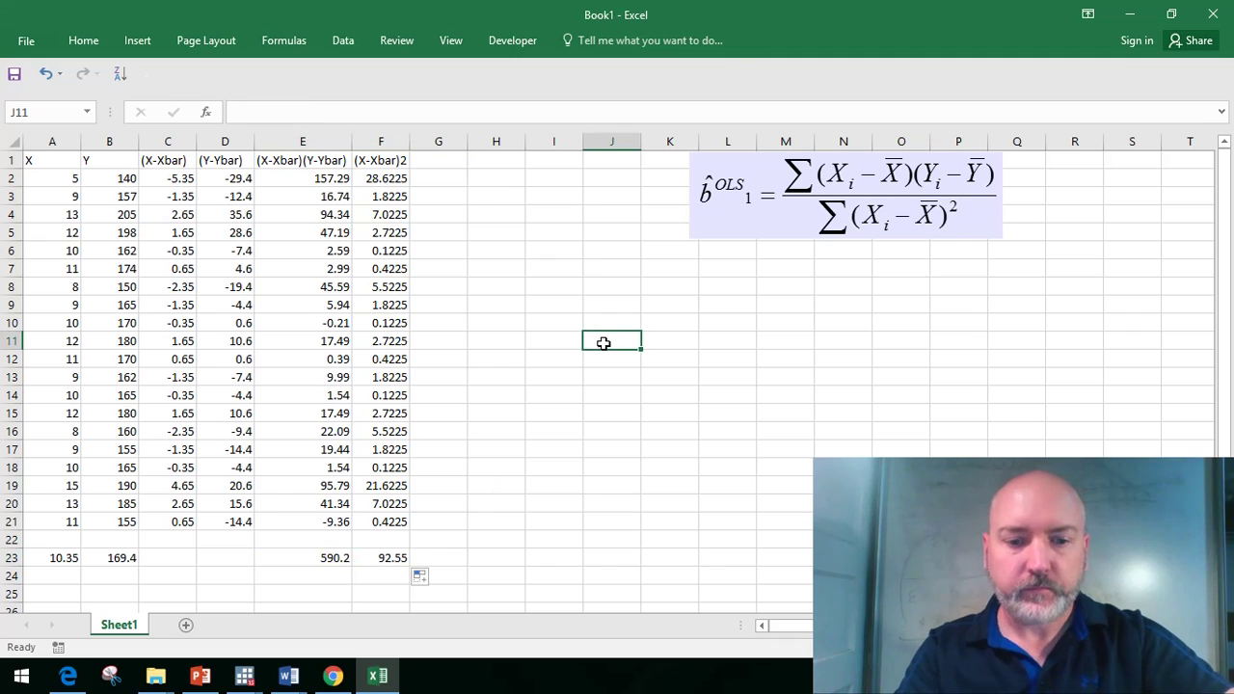
type("b")
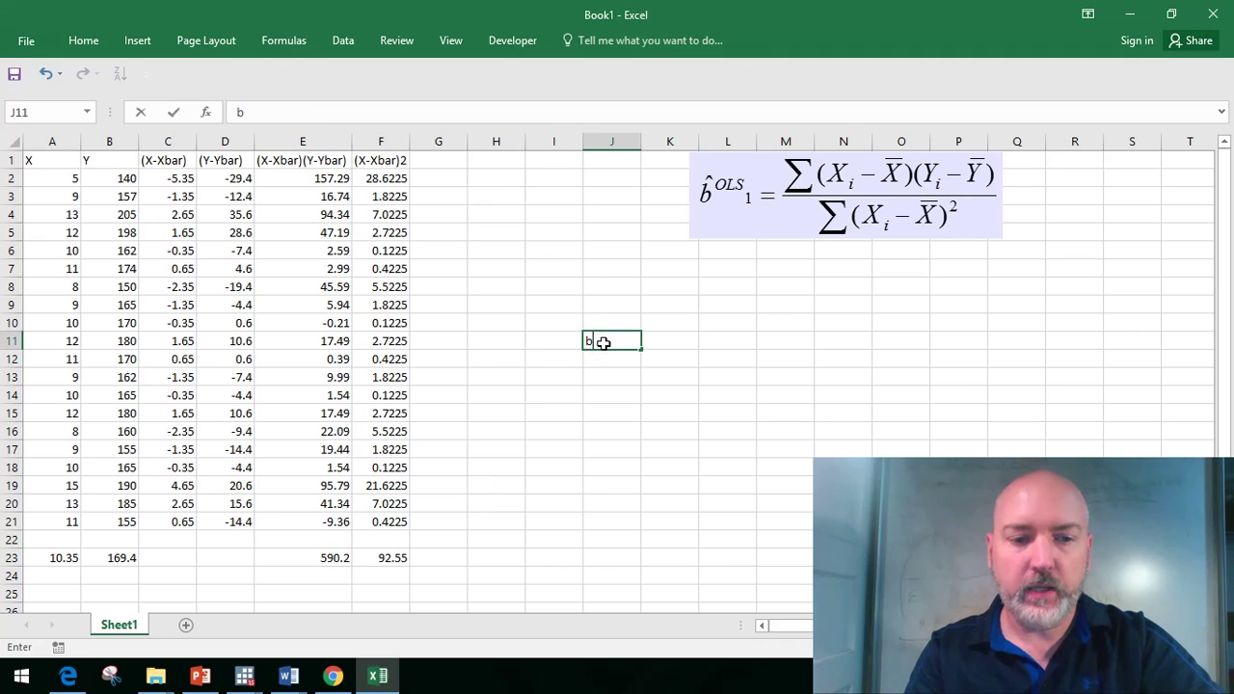
type("1hat-ols")
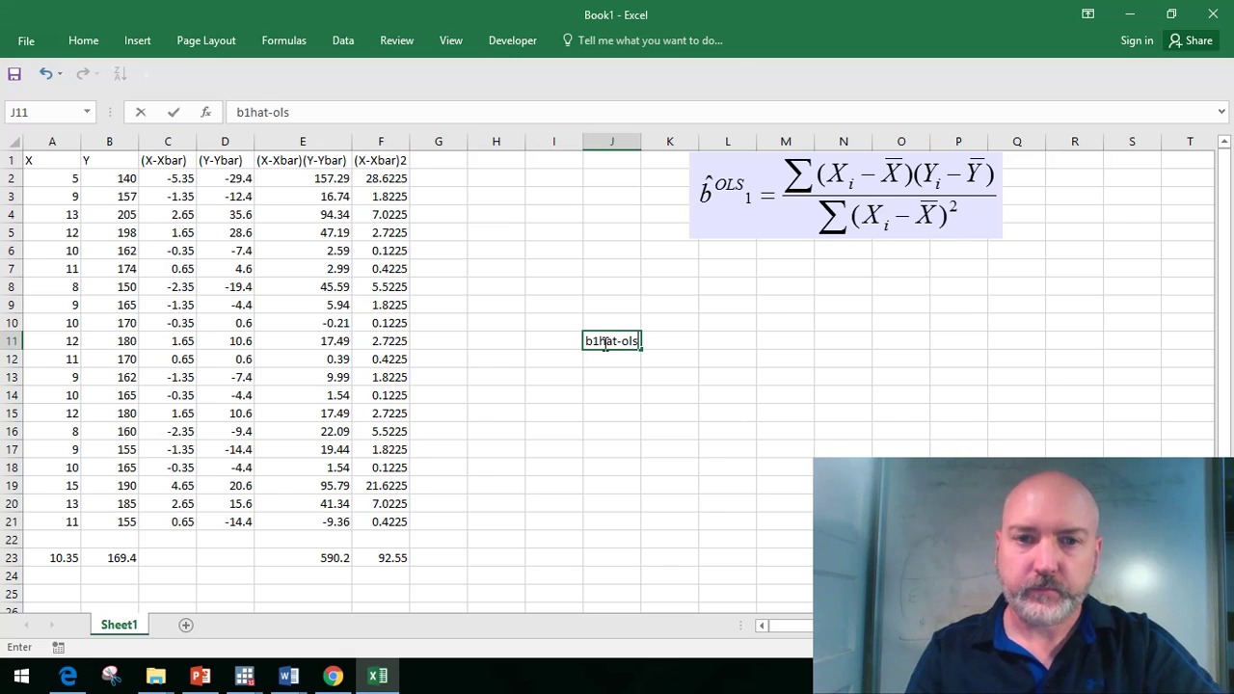
key("Tab")
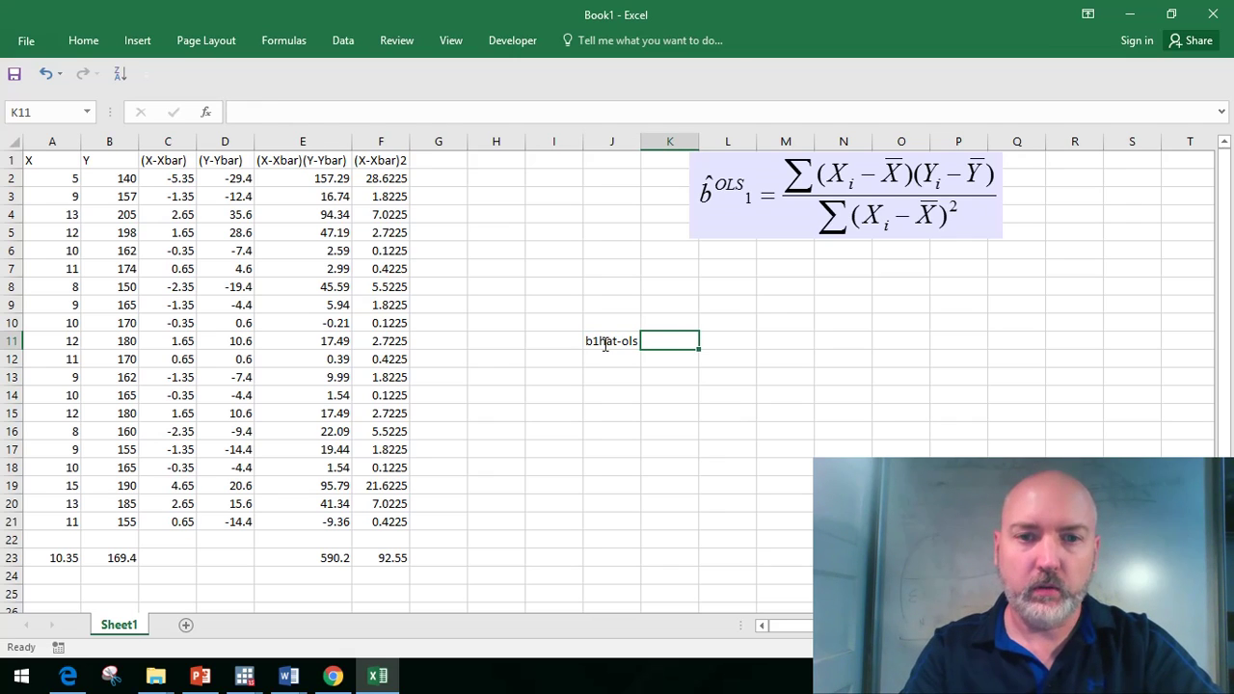
type("=")
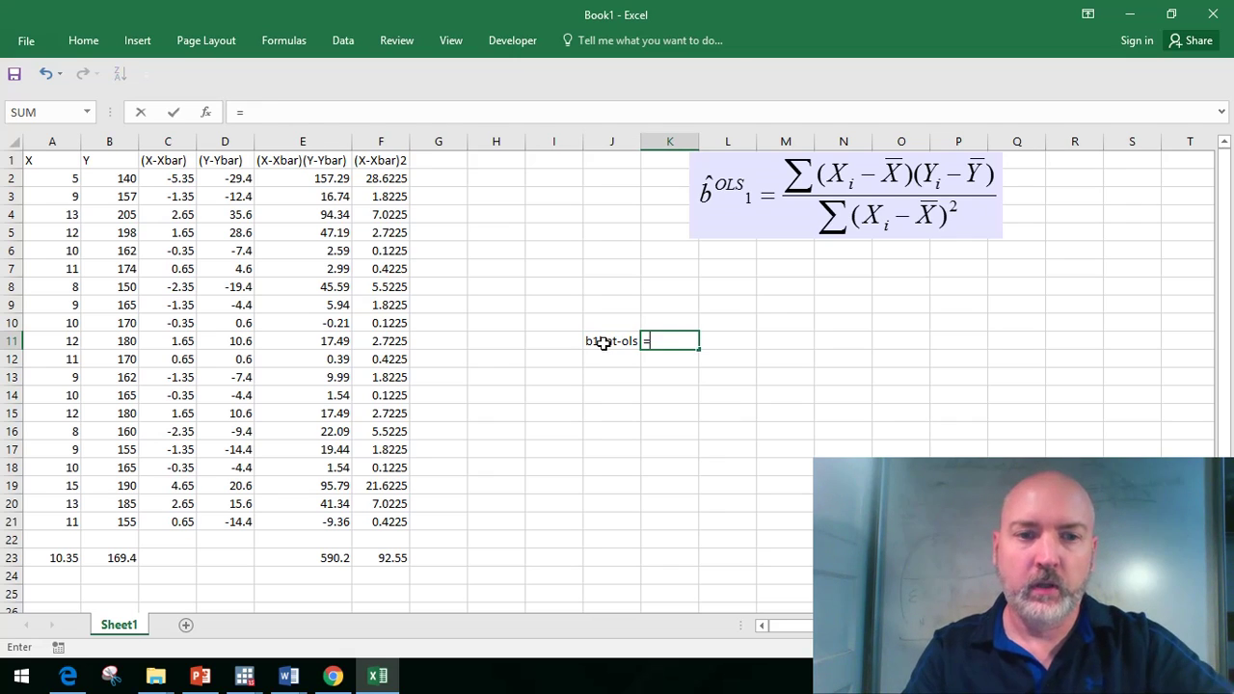
left_click(336, 560)
type("/")
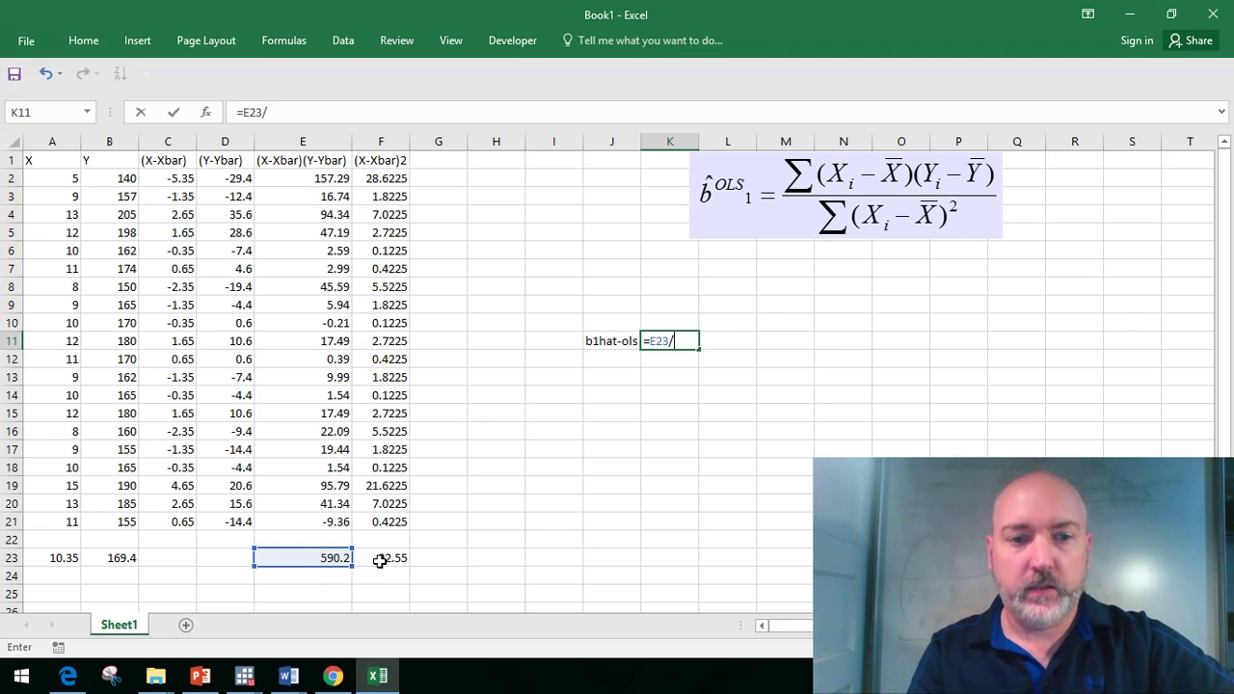
left_click(380, 560)
key("ctrl+Return")
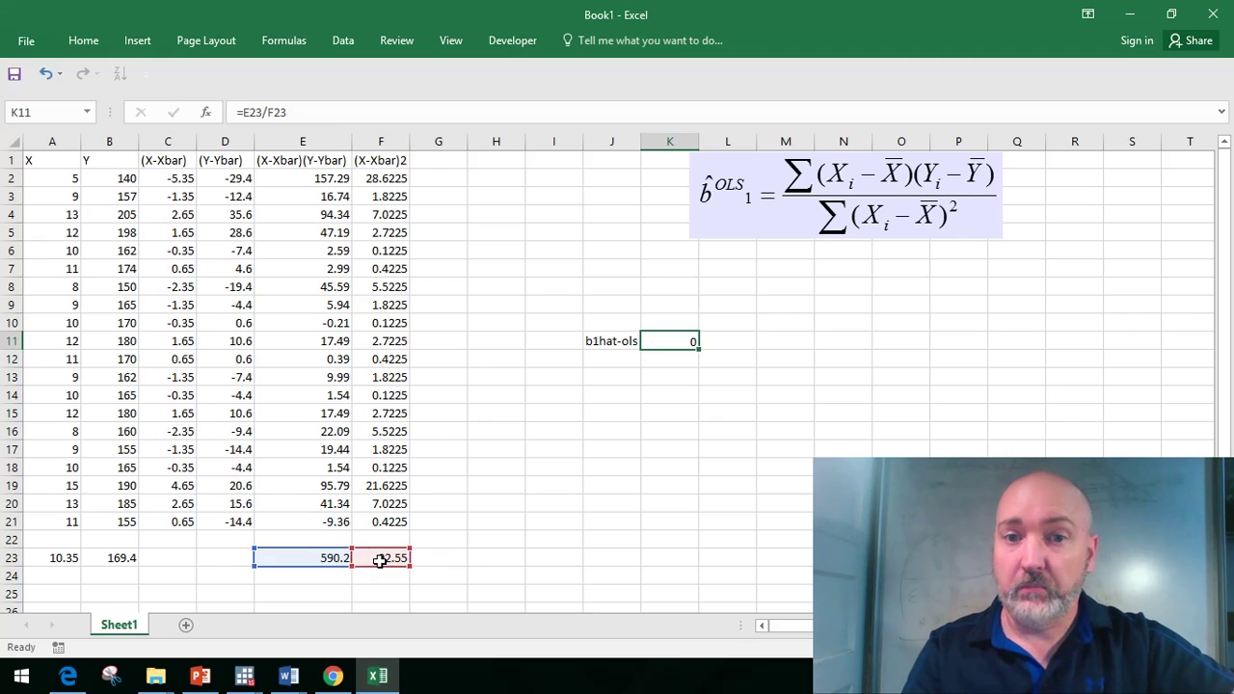
key("Return")
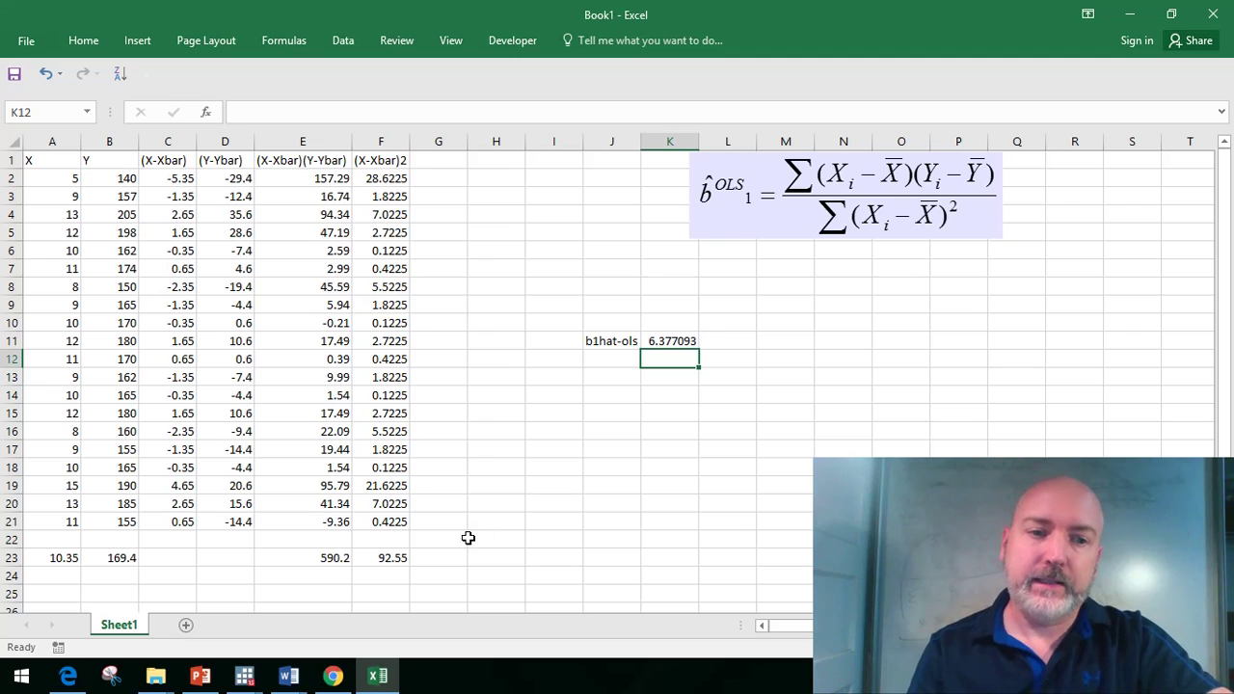
left_click(247, 675)
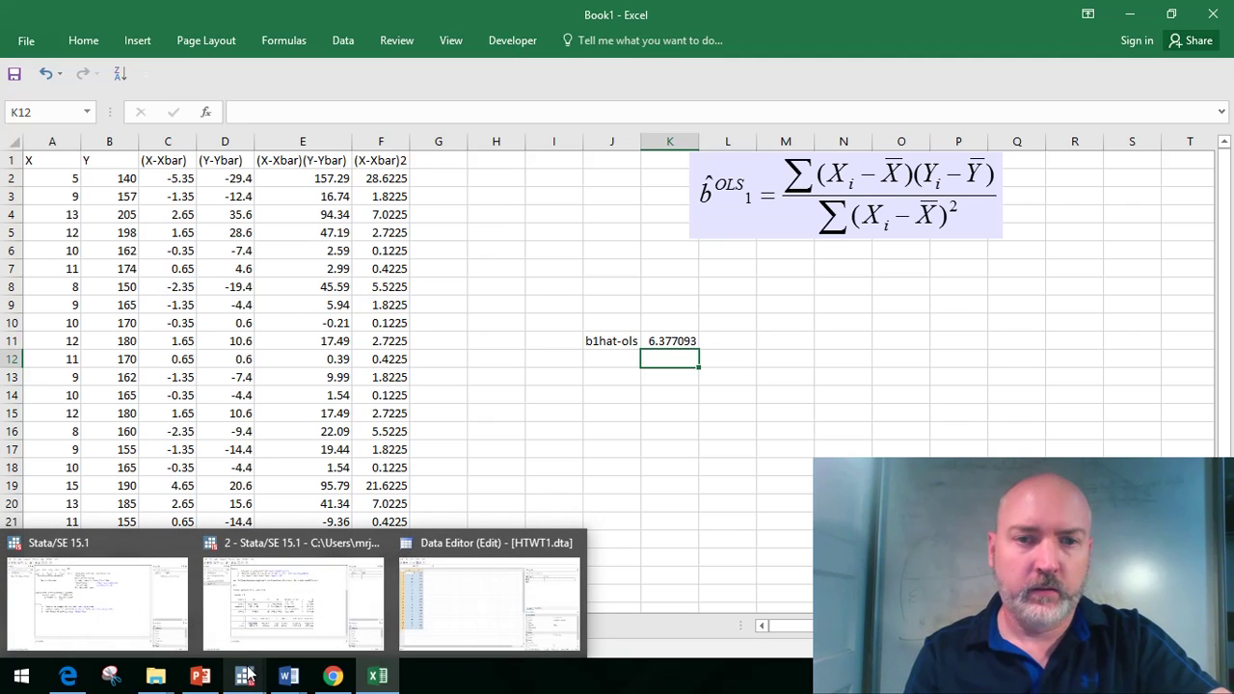
- Switch to the '2 - Stata/SE 15.1' window showing the regress Y X output
left_click(286, 586)
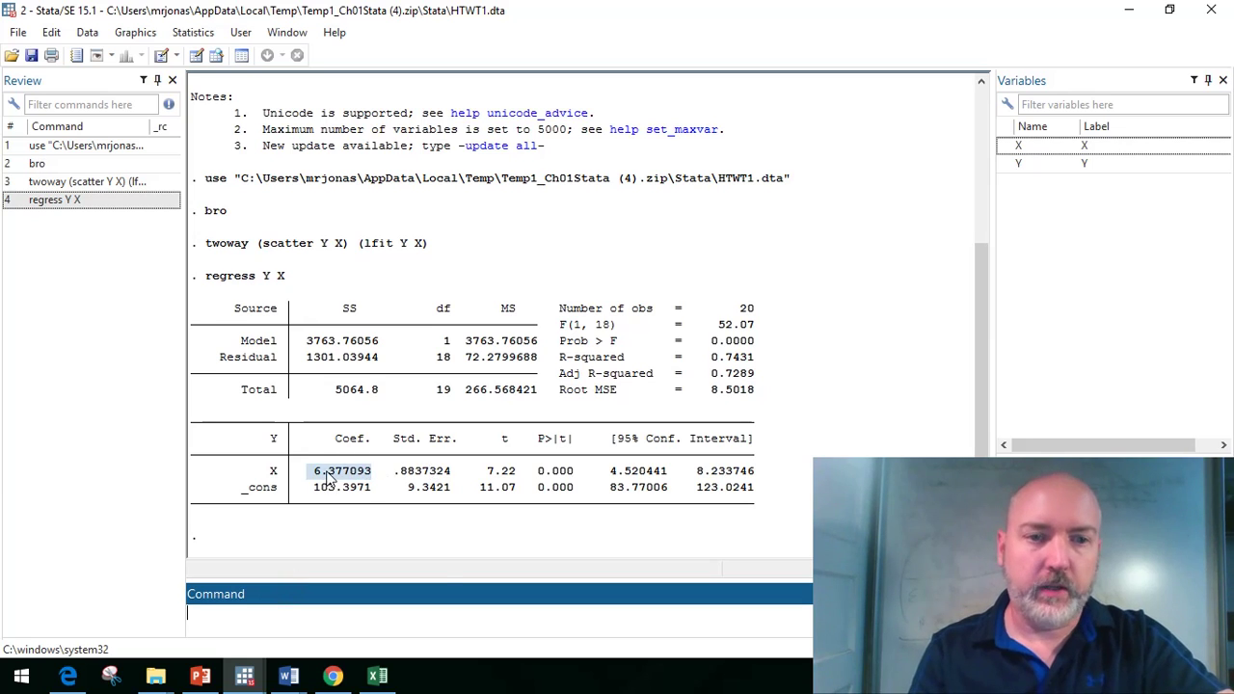